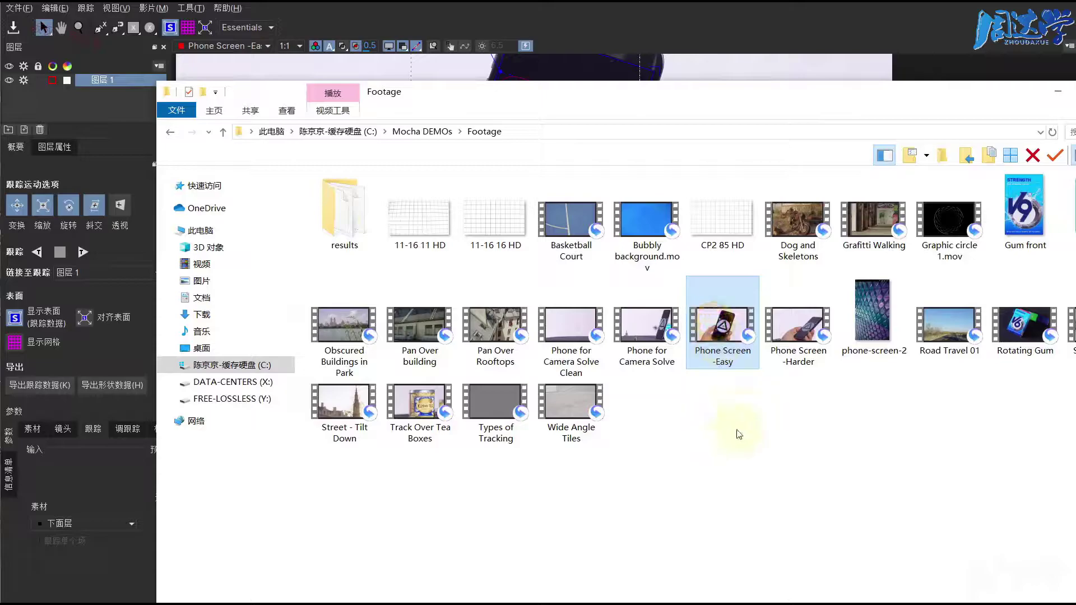
- Minimize the Footage Explorer window so the Phone Screen -Easy project in Mocha shows
click(1055, 92)
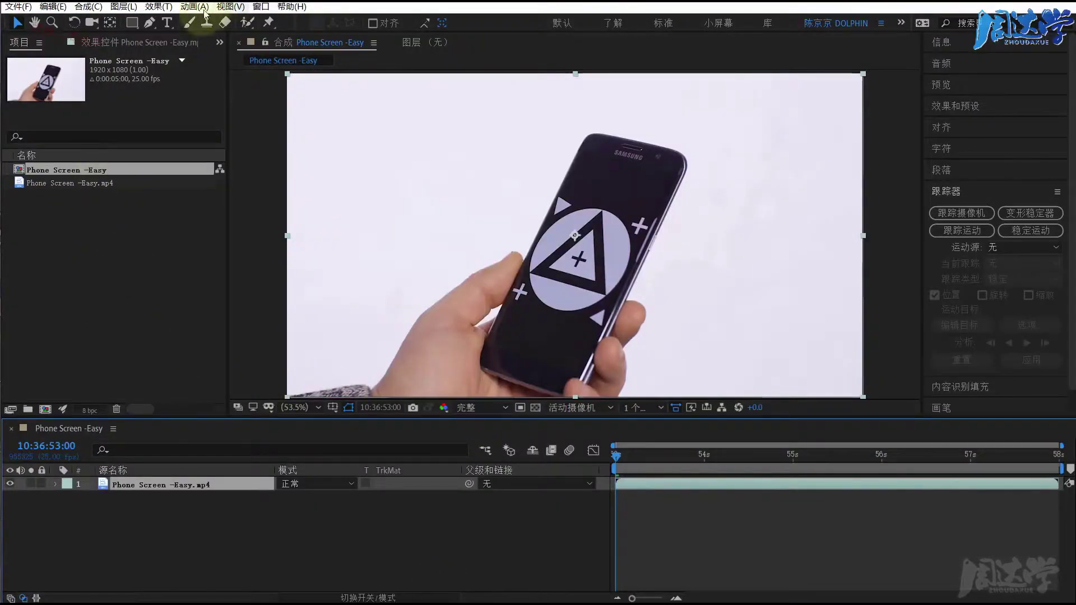
click(204, 8)
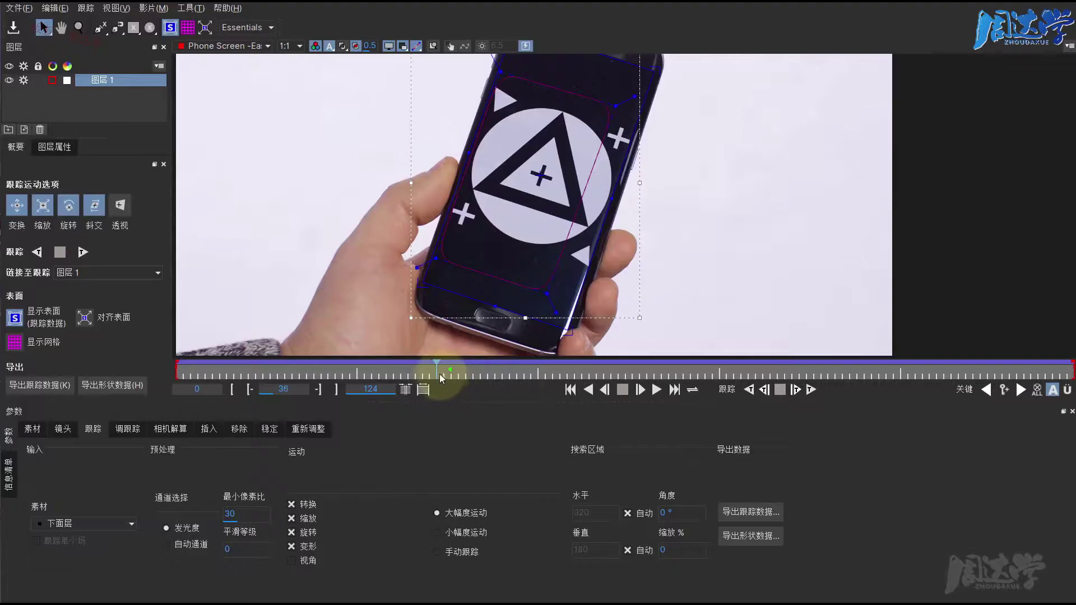
- Scrub the clip to frame 52 and back to 16, then hide the Parameters panel
click(439, 375)
drag(437, 370, 579, 370)
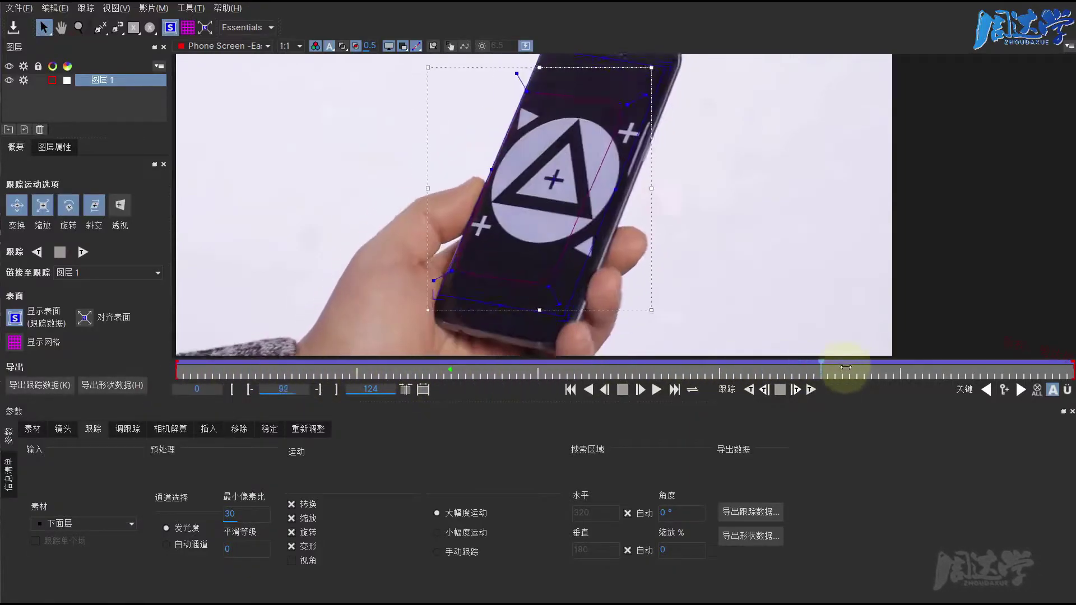
drag(579, 370, 292, 373)
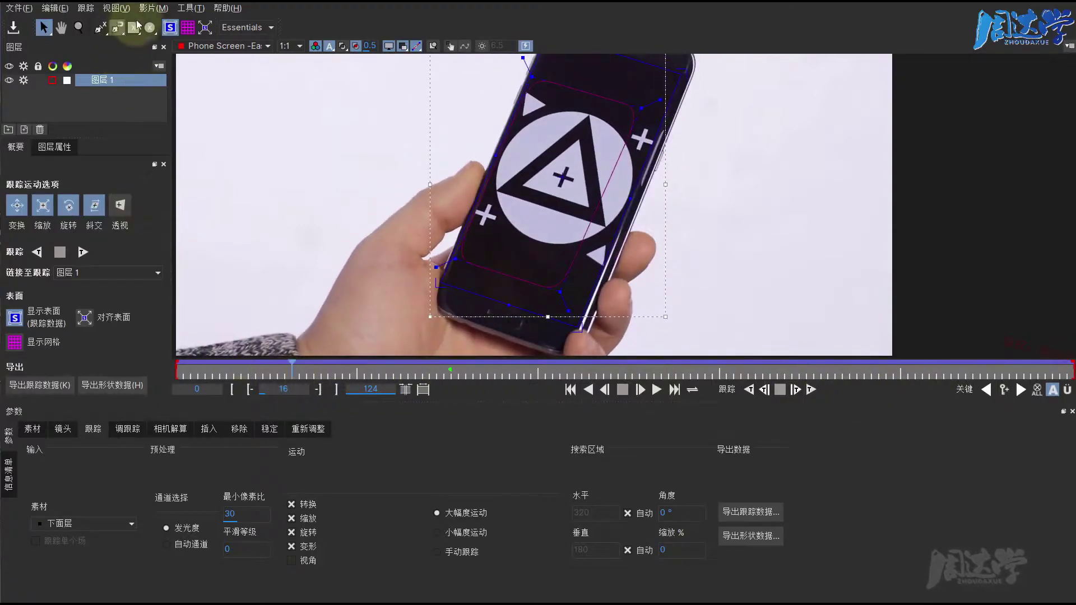
click(116, 8)
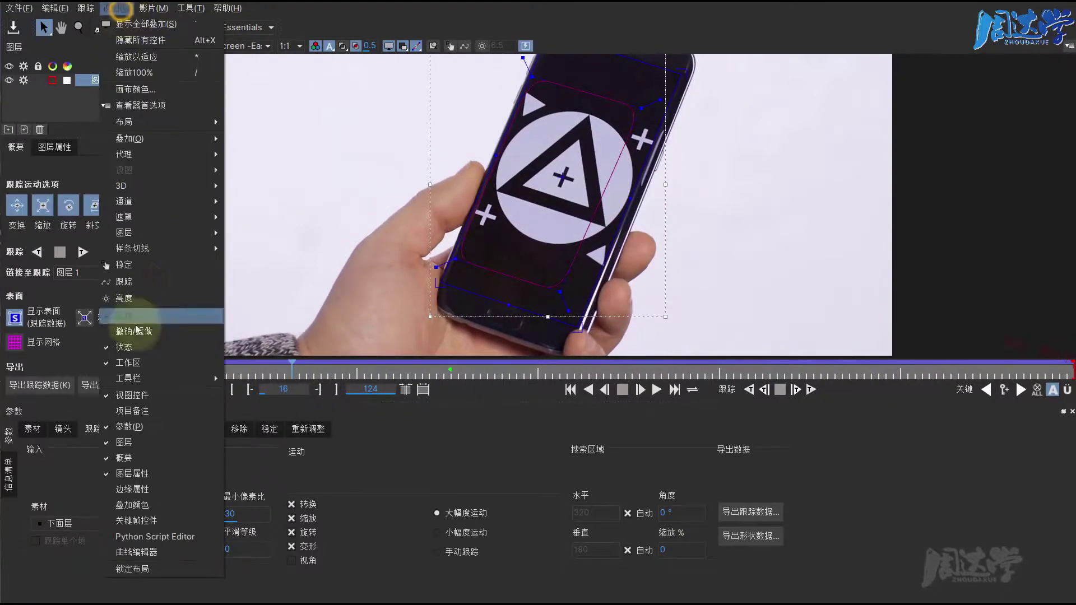
click(129, 426)
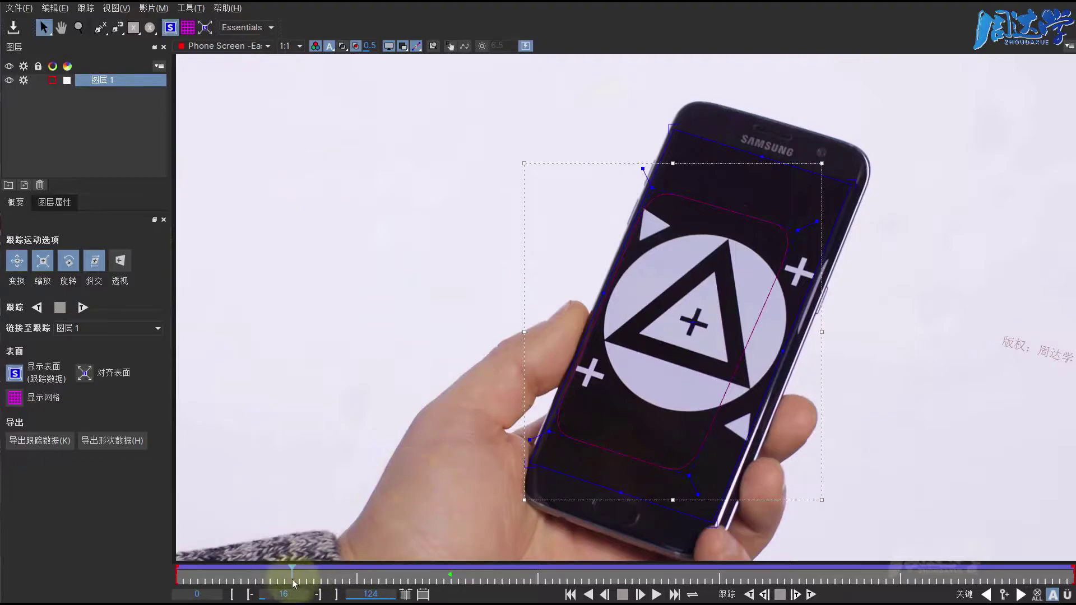
- Scrub forward through the clip and settle on frame 46 to inspect the phone track
mouse_move(292, 574)
mouse_down()
mouse_move(561, 571)
mouse_move(491, 575)
mouse_move(508, 575)
mouse_up()
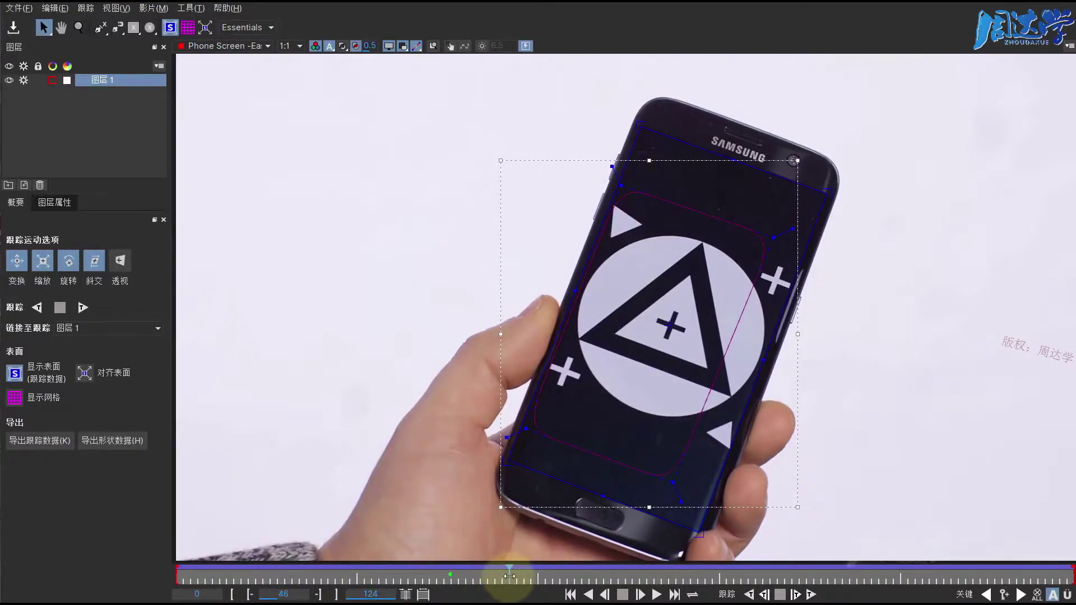
mouse_move(499, 576)
mouse_down()
mouse_move(474, 580)
mouse_move(500, 583)
mouse_up()
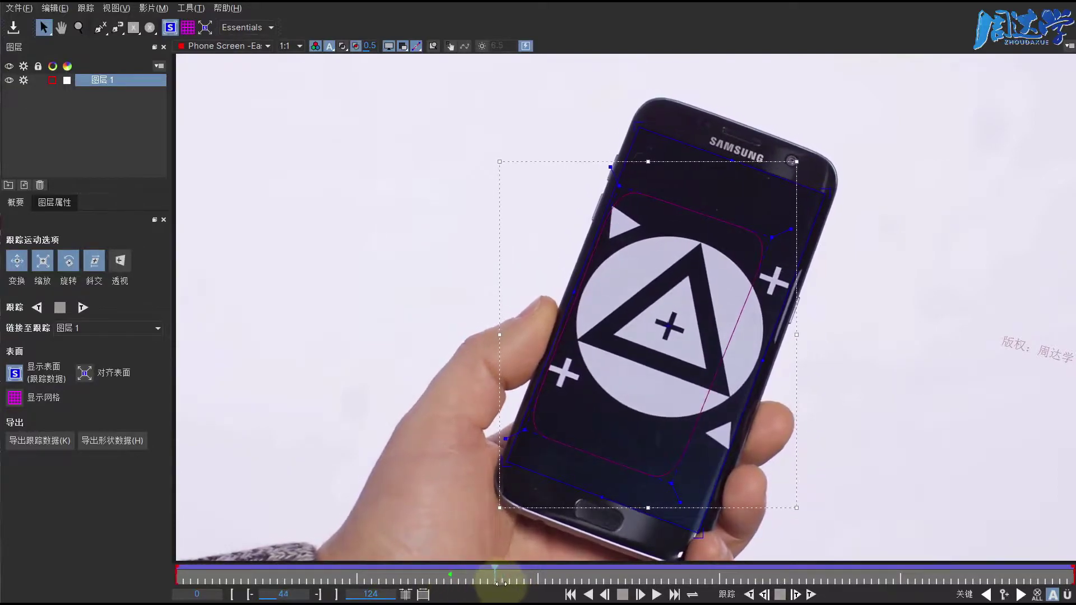
drag(506, 583, 510, 582)
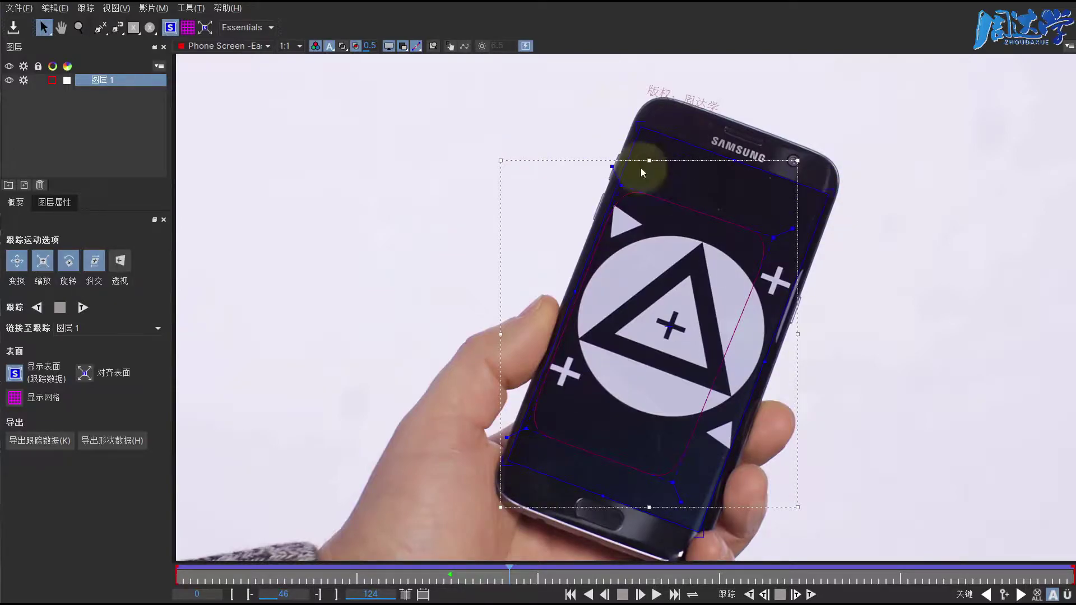
- Turn on the viewer brightness boost, lower it to 3.3, then switch it off
click(481, 46)
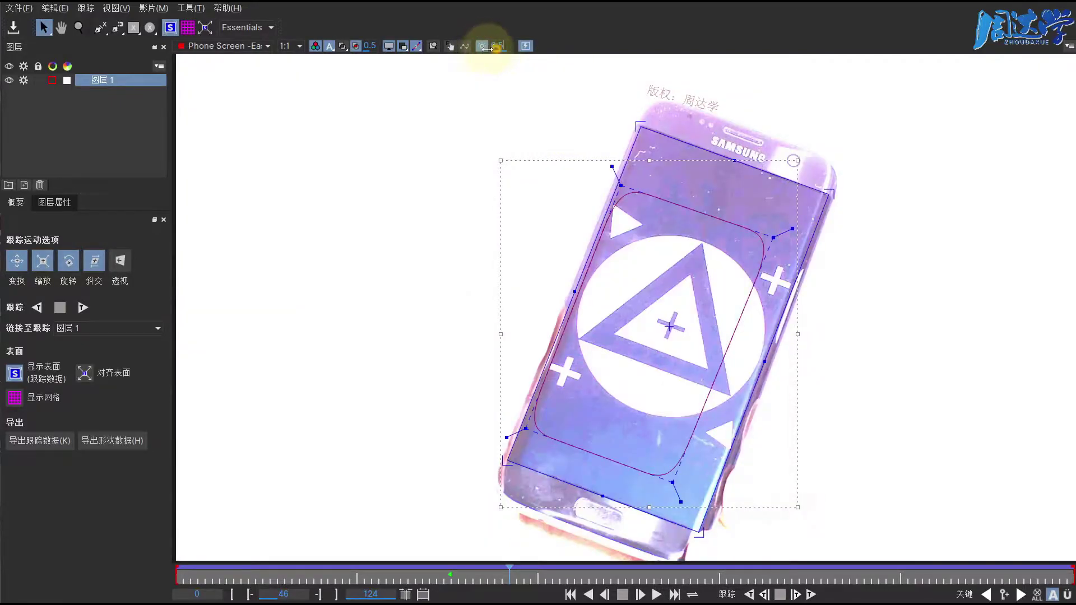
mouse_move(487, 48)
mouse_down()
mouse_move(444, 49)
mouse_move(466, 55)
mouse_up()
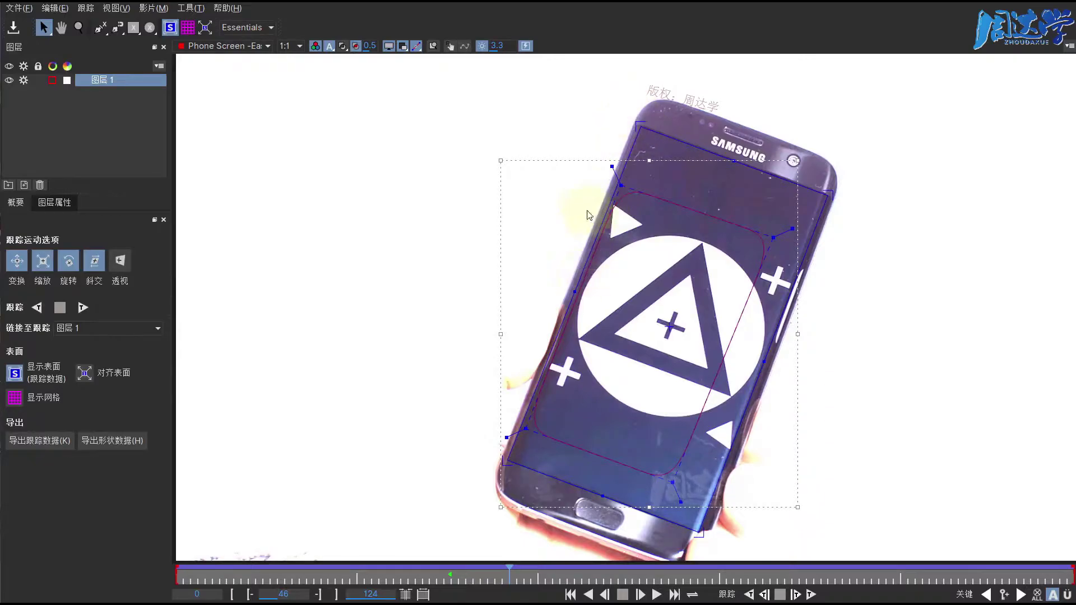
click(483, 46)
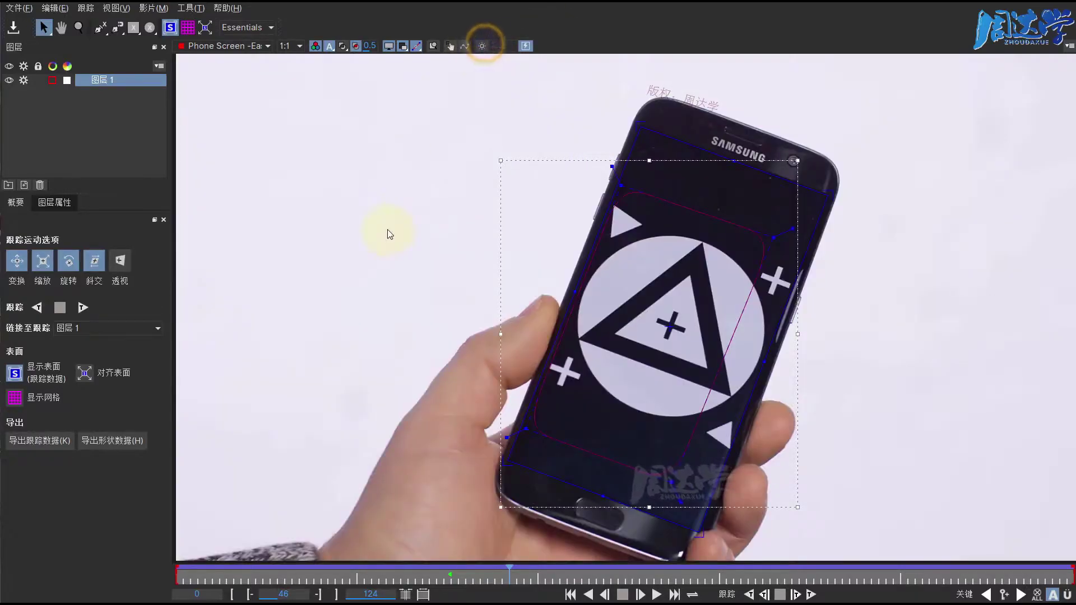
click(116, 8)
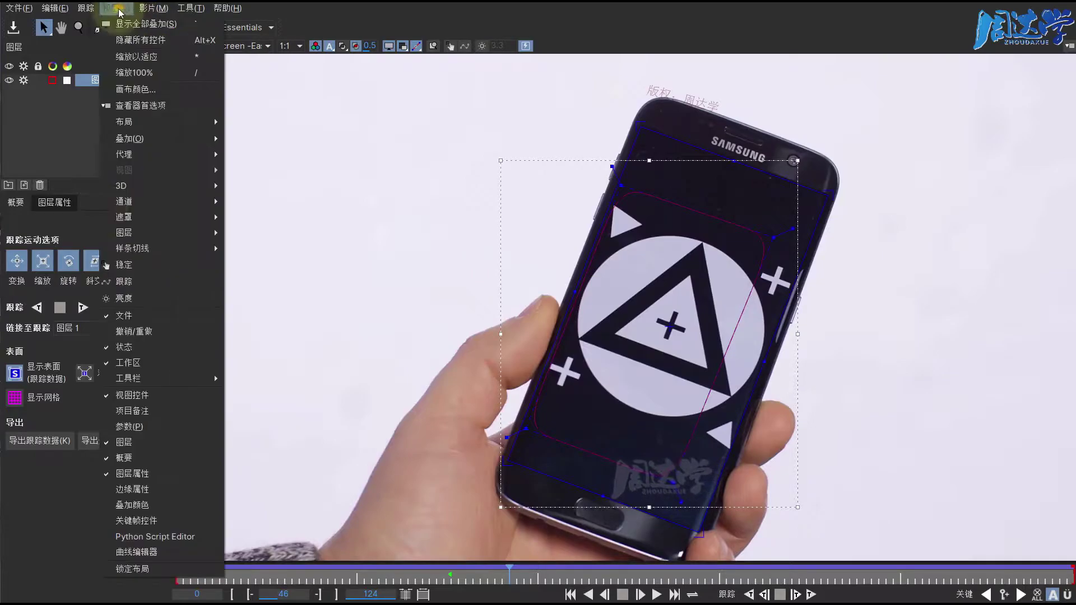
- Re-enable the Parameters panel from the View menu and show its AdjustTrack tab
click(136, 427)
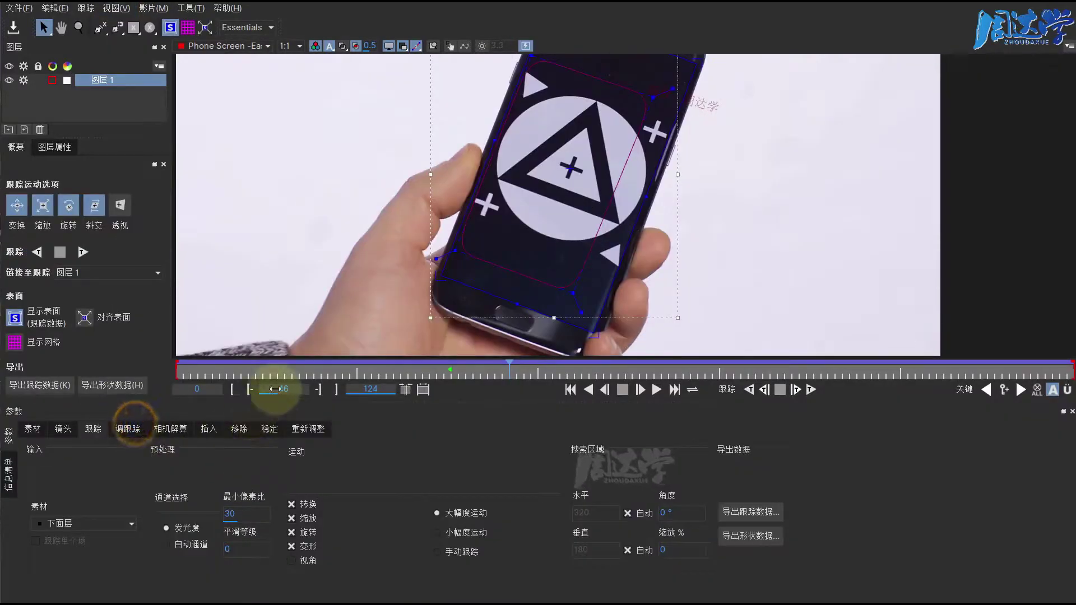
click(93, 429)
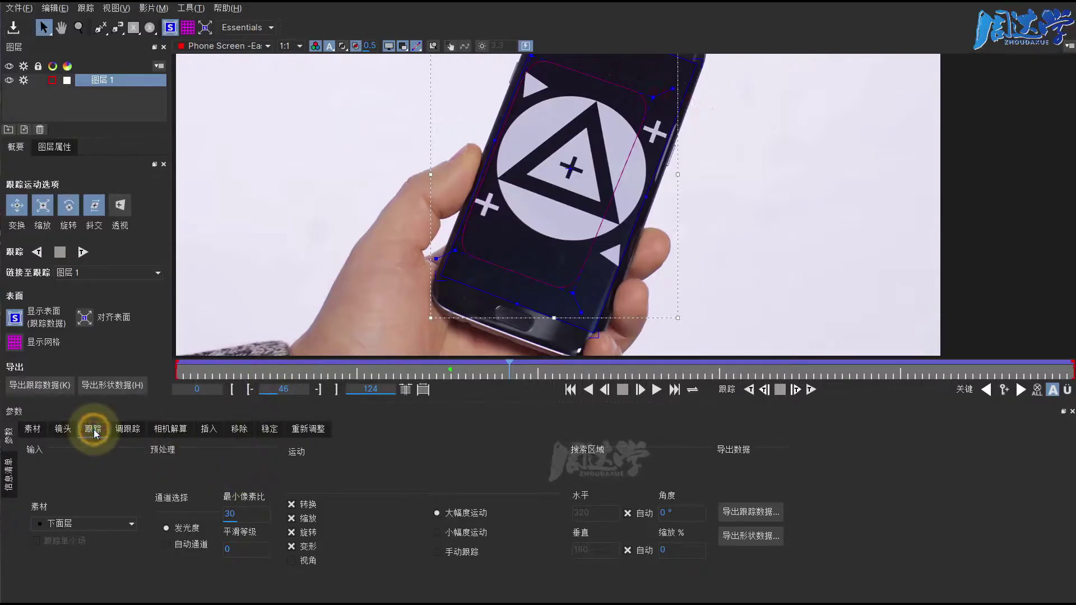
click(125, 430)
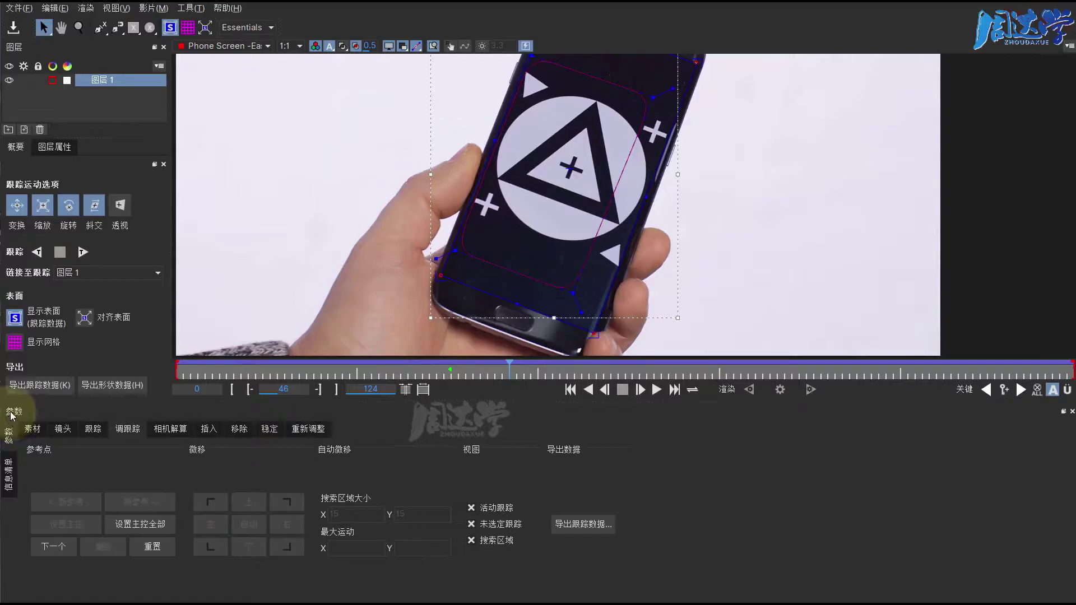
- Undock the AdjustTrack parameters panel and float it over the viewer
mouse_move(10, 412)
mouse_down()
mouse_move(58, 436)
mouse_move(39, 460)
mouse_move(107, 62)
mouse_move(875, 52)
mouse_up()
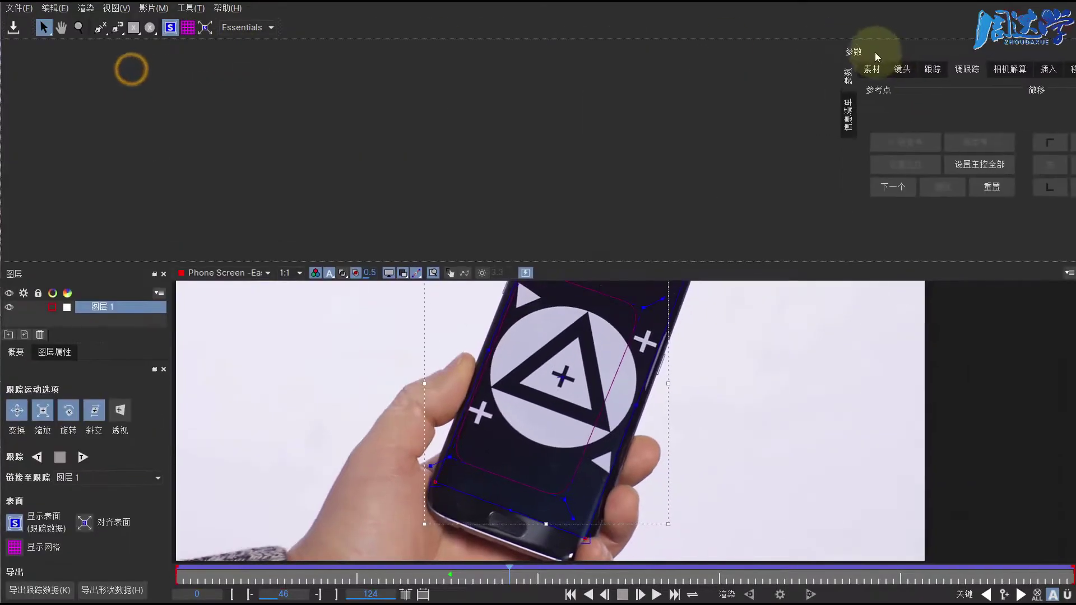
mouse_move(875, 52)
mouse_down()
mouse_move(453, 67)
mouse_move(785, 346)
mouse_move(776, 361)
mouse_up()
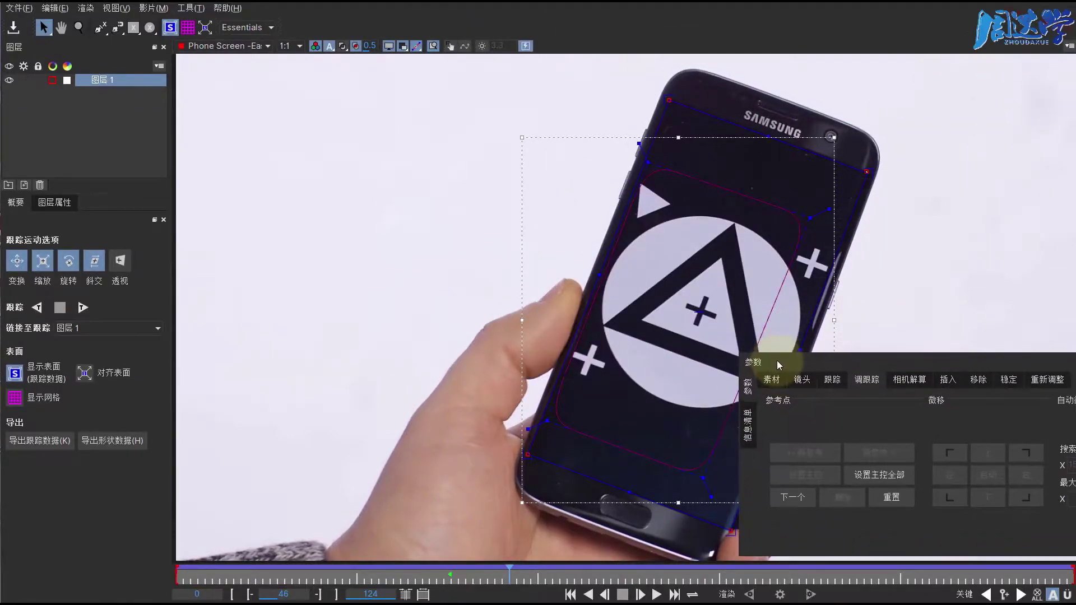
- Pan the footage with the Hand tool and pick the top-right surface corner for adjustment
click(61, 27)
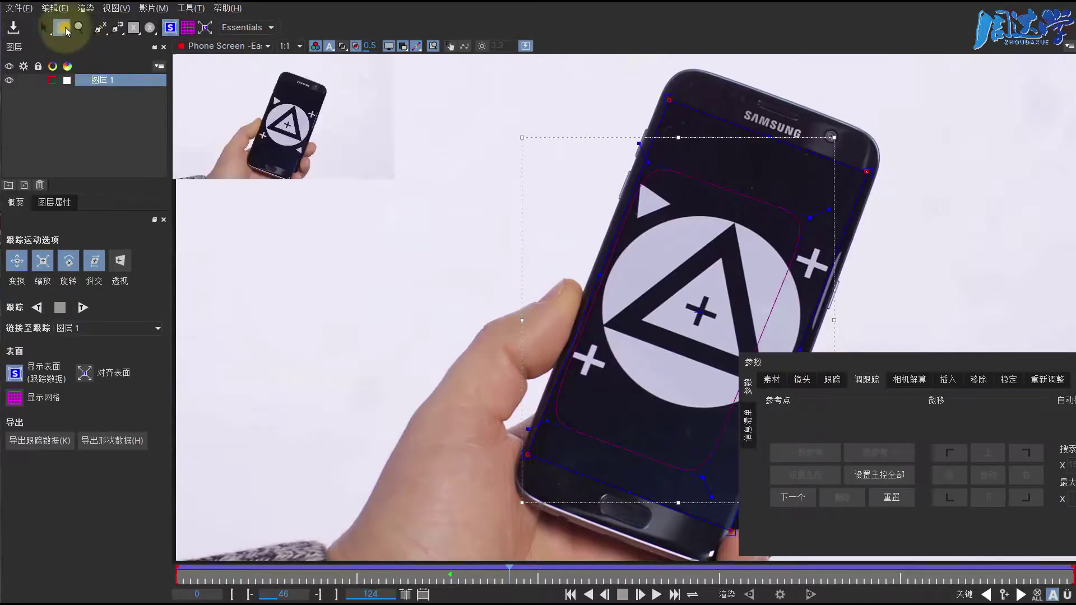
drag(550, 308, 402, 300)
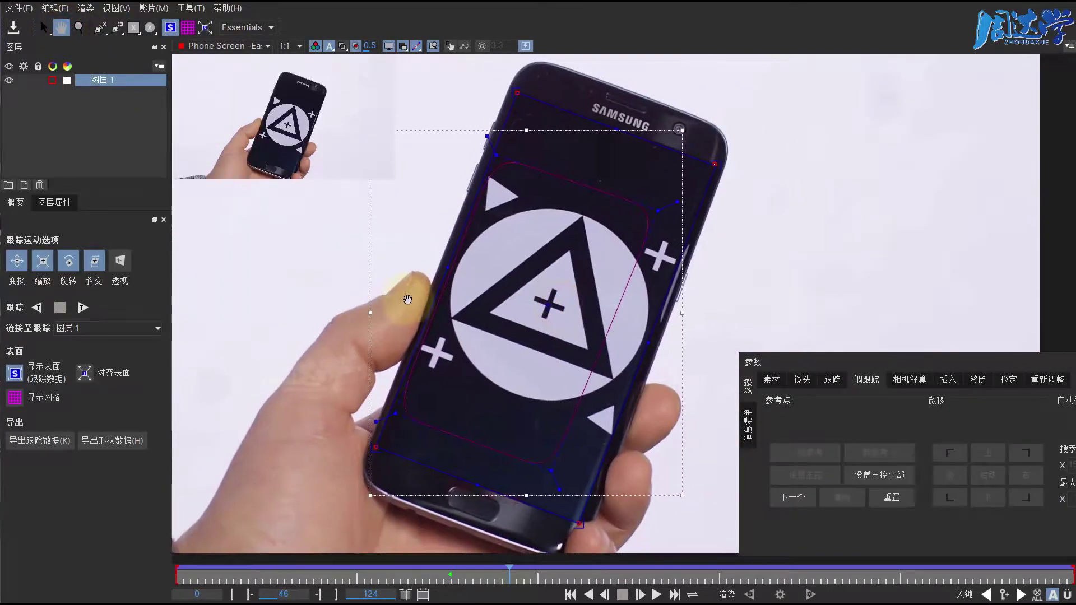
click(867, 381)
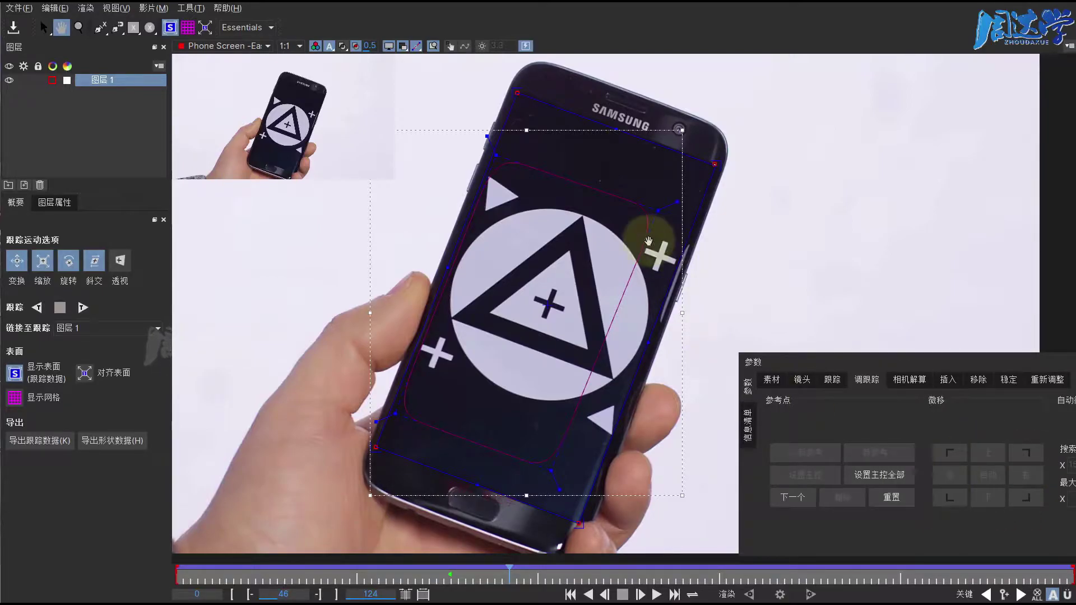
click(712, 166)
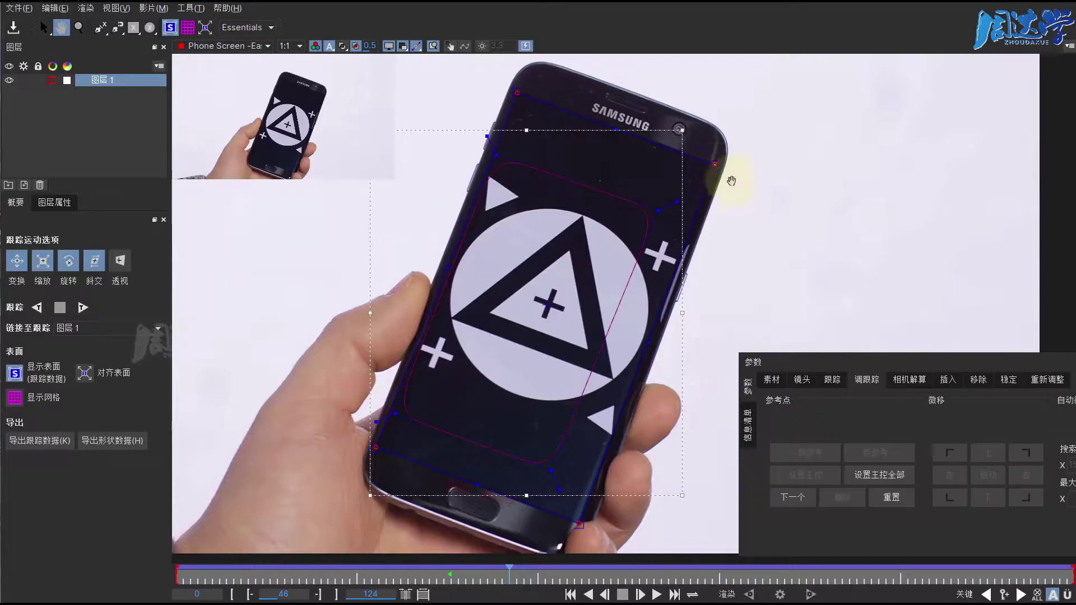
click(1023, 453)
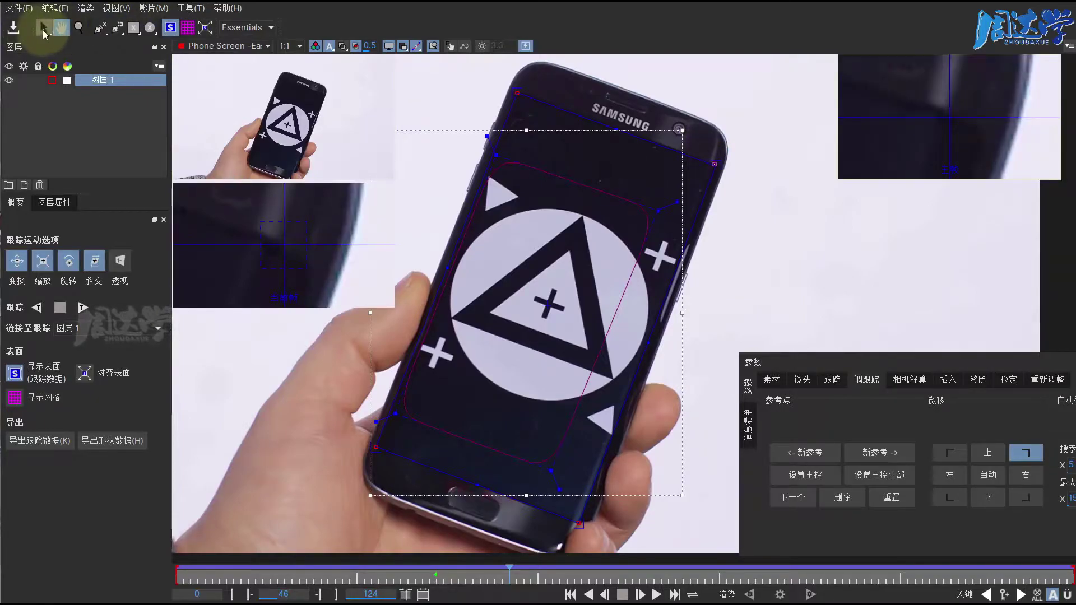
- Return to the Select tool and scrub from frame 41 to frame 29 to check the corner
click(43, 27)
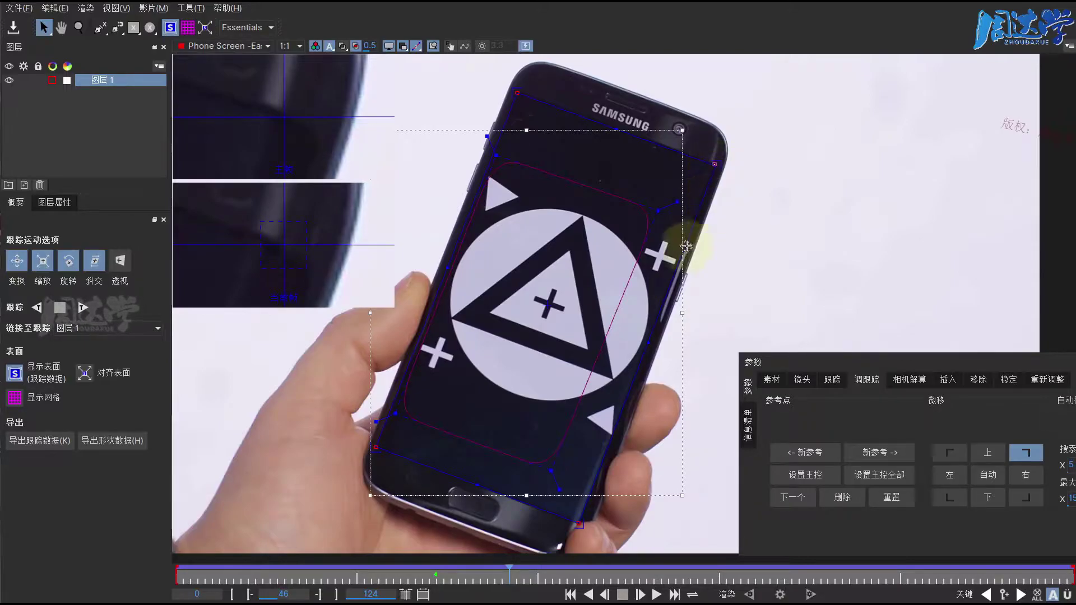
click(502, 572)
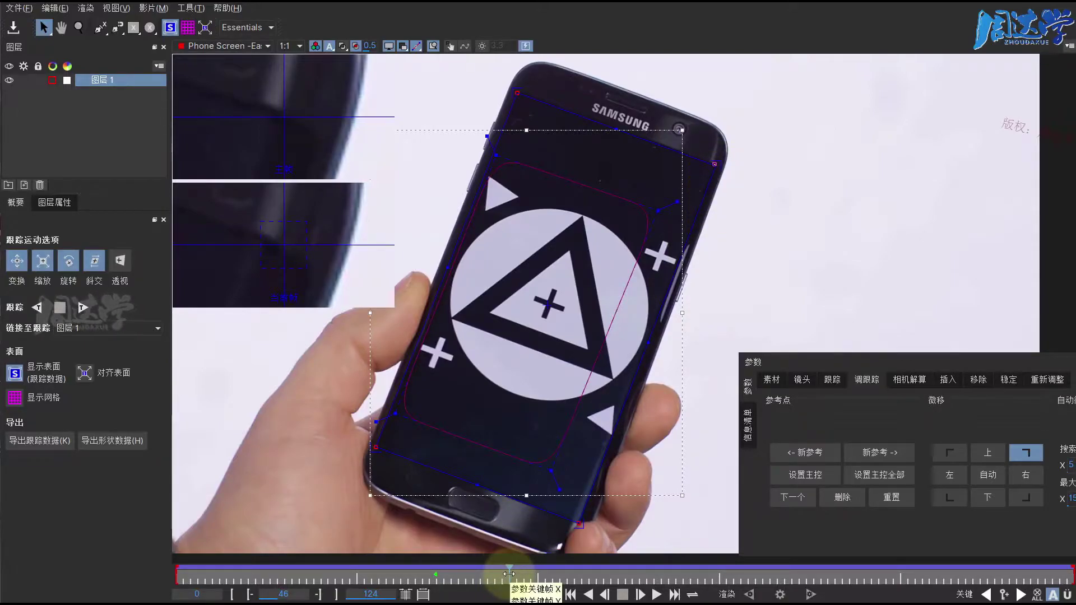
drag(508, 574, 343, 586)
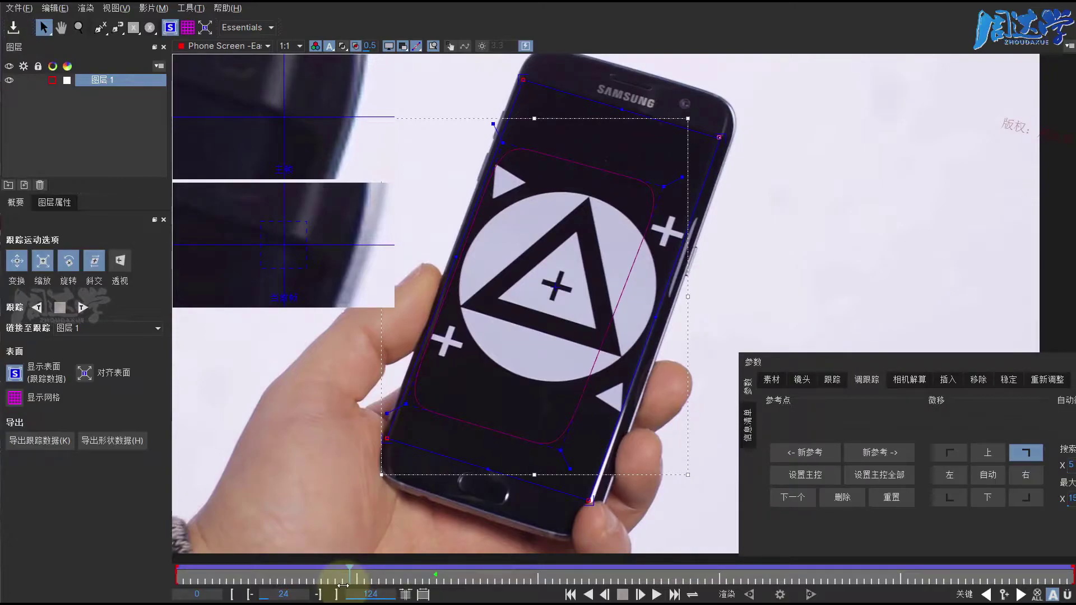
mouse_move(343, 586)
mouse_down()
mouse_move(504, 593)
mouse_move(386, 591)
mouse_up()
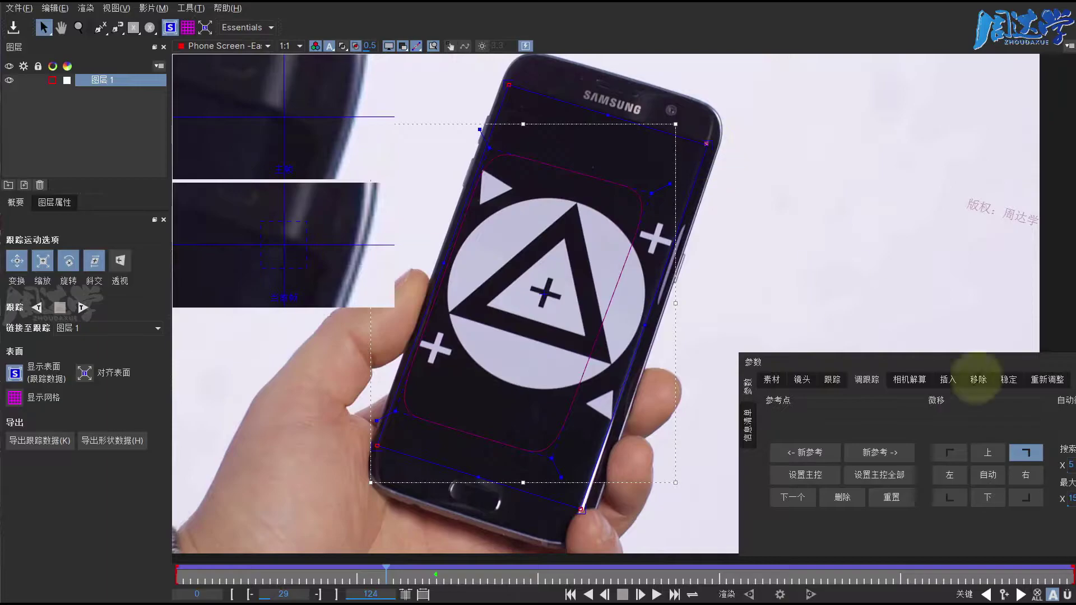
- Nudge the top-right point right, left, down and auto at frame 29, then scrub back to frame 22
click(1017, 475)
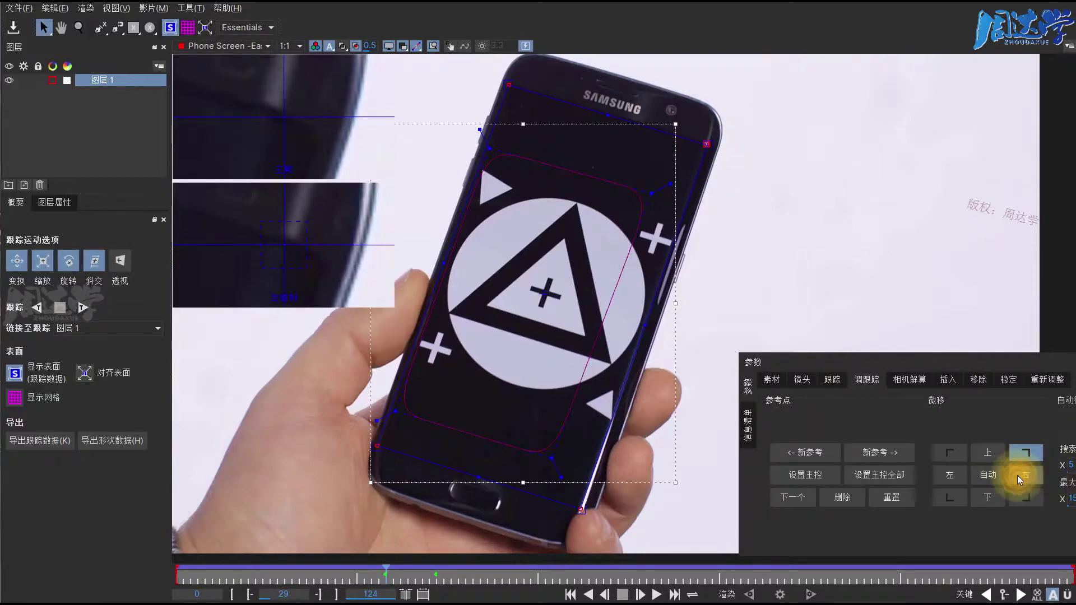
click(946, 479)
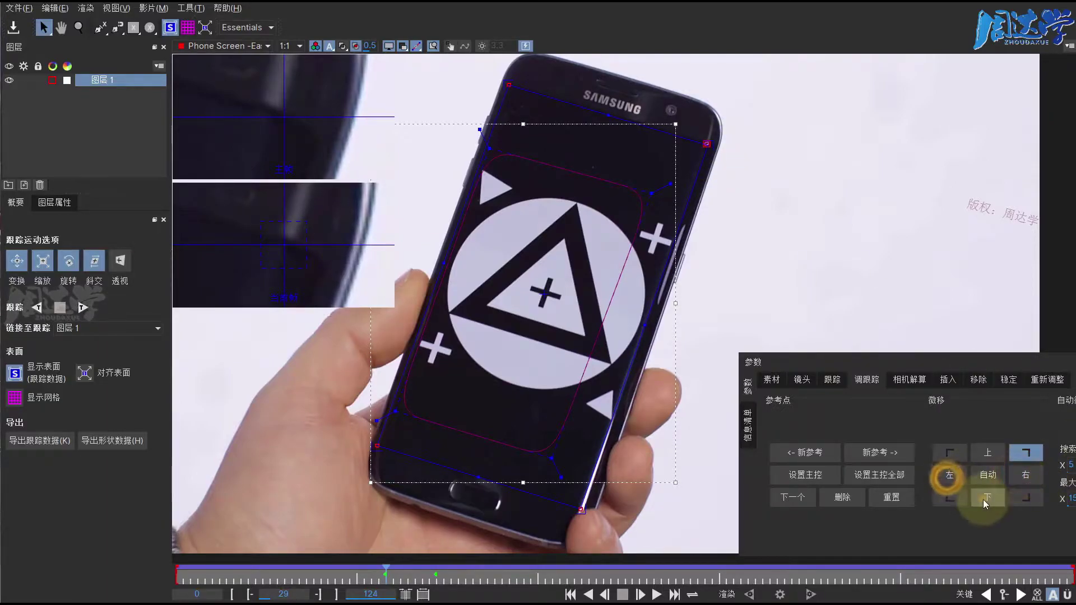
click(983, 500)
click(982, 475)
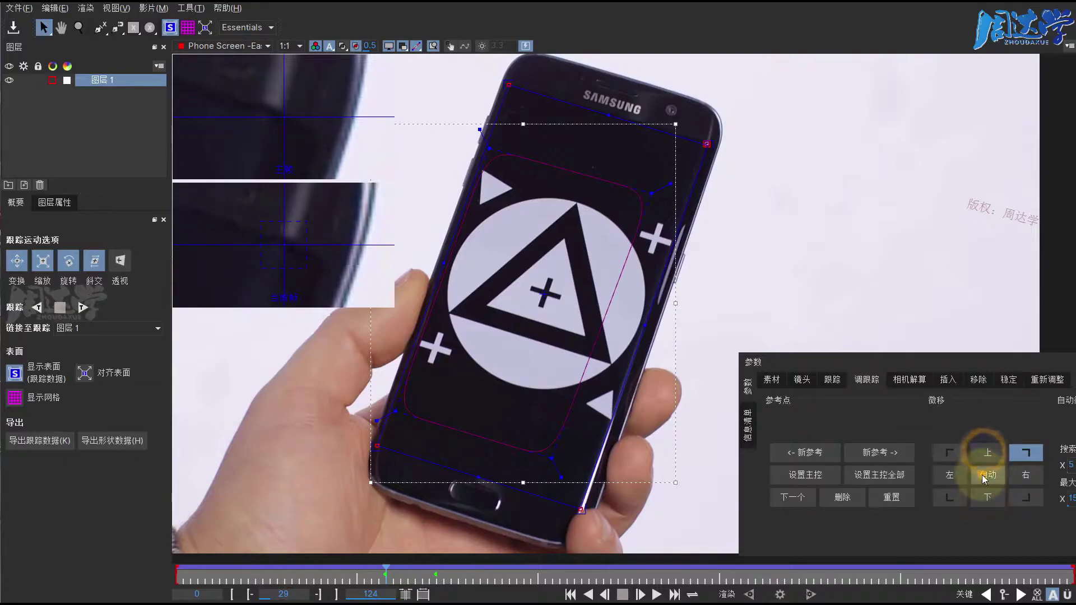
click(938, 446)
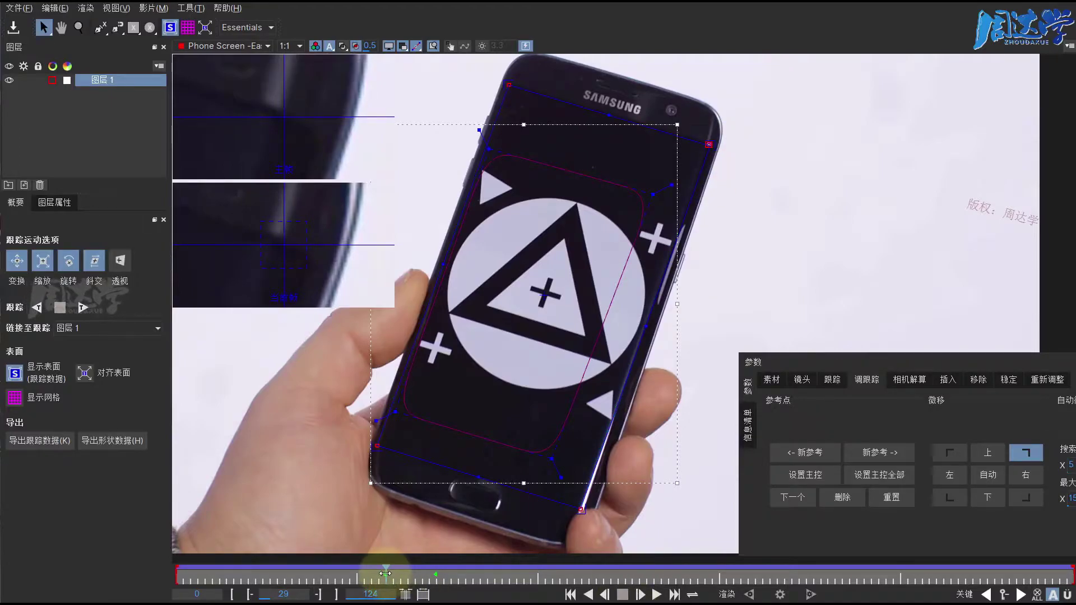
drag(383, 572, 276, 583)
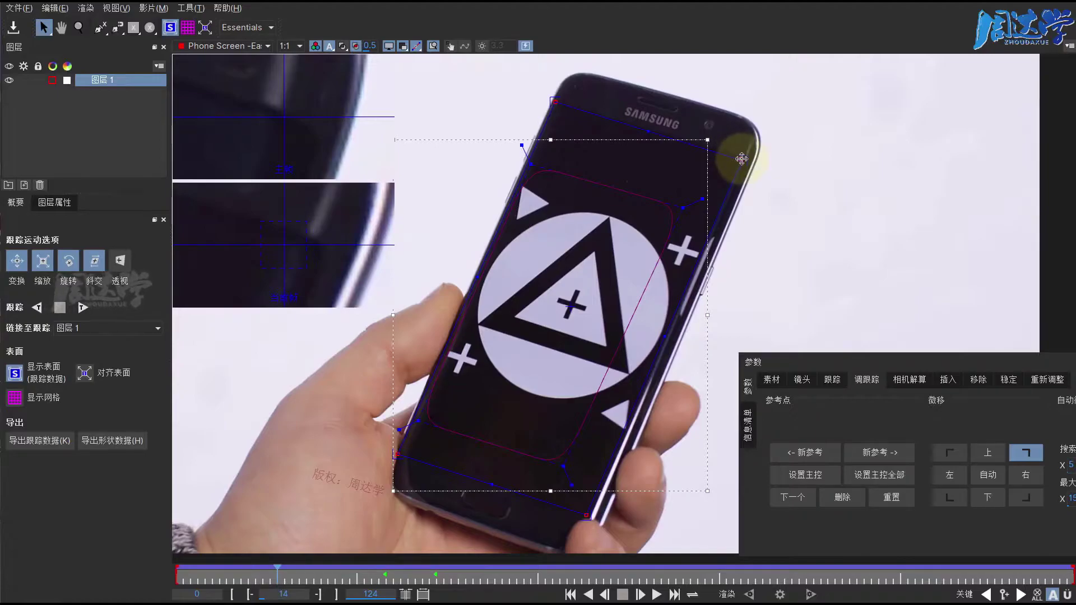
- Drag the top-right surface corner onto the phone's corner on frames 14 and 9, then scrub onward
drag(742, 159, 745, 160)
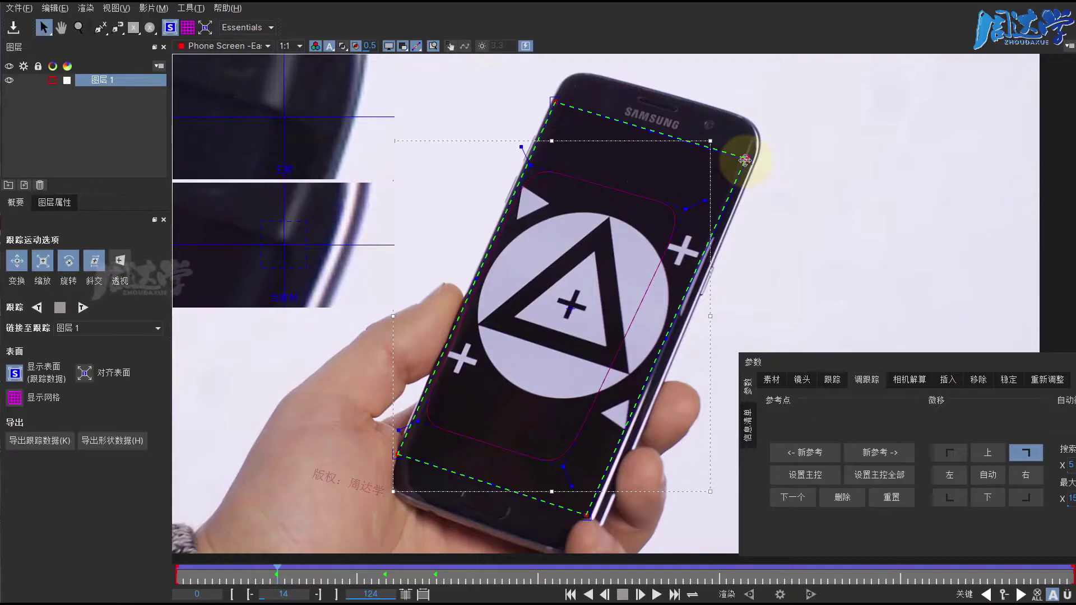
drag(744, 160, 745, 160)
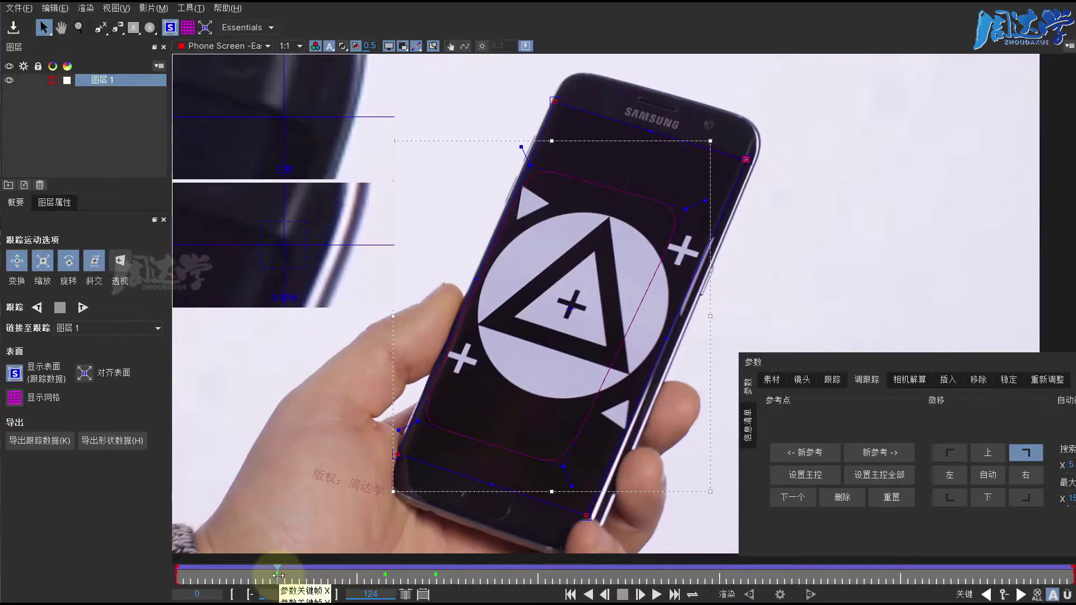
drag(267, 575, 235, 577)
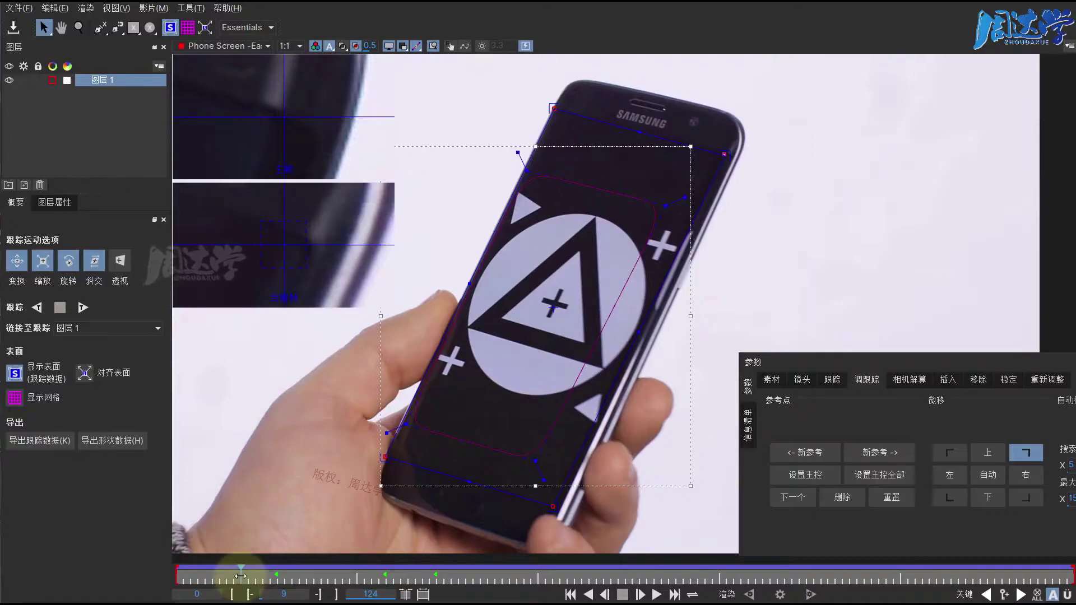
drag(721, 154, 728, 155)
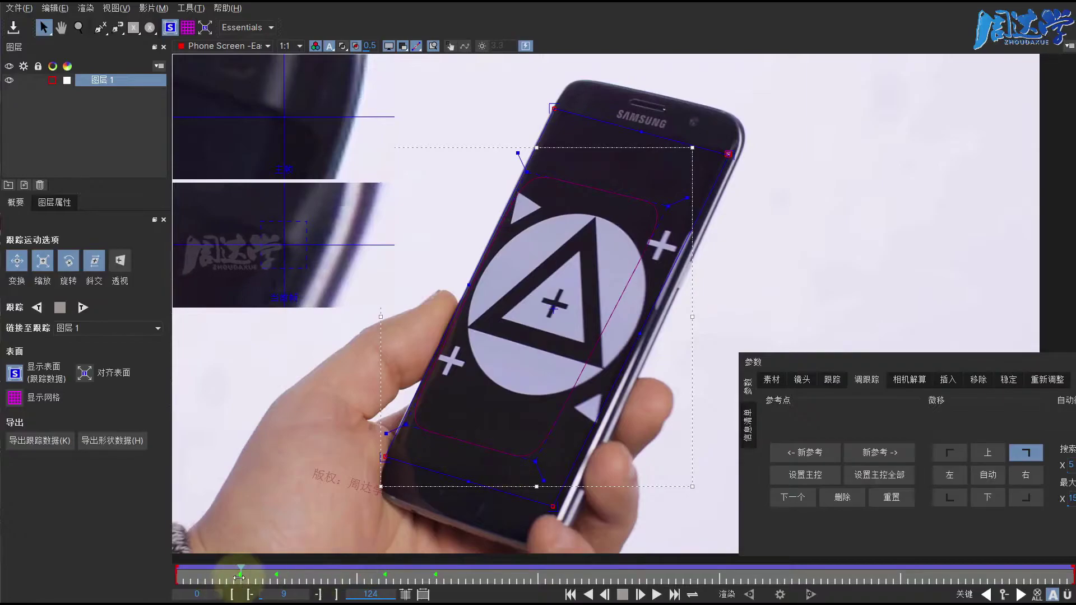
mouse_move(240, 575)
mouse_down()
mouse_move(216, 575)
mouse_move(536, 566)
mouse_up()
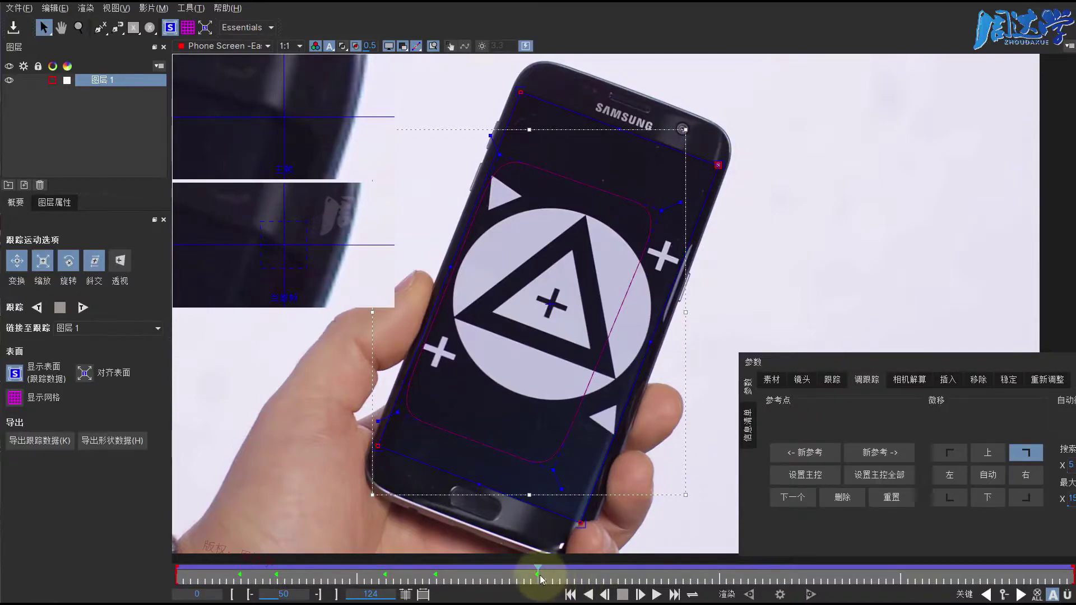
- Add a keyframe at frame 67 and align the top-right corner to the phone at frame 63
mouse_move(539, 574)
mouse_down()
mouse_move(754, 566)
mouse_move(675, 570)
mouse_move(717, 581)
mouse_move(661, 572)
mouse_up()
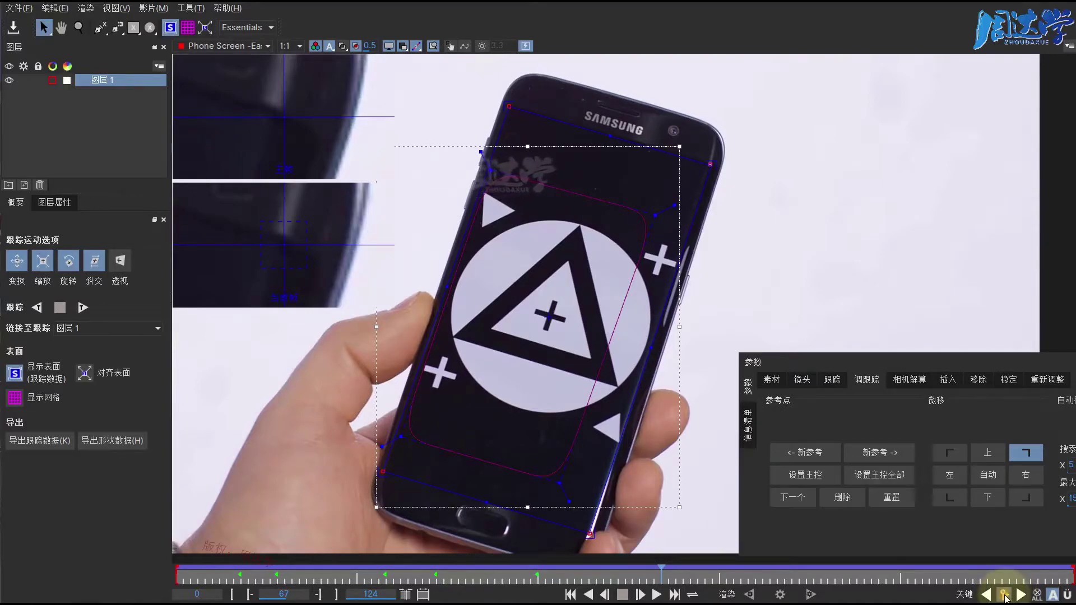
click(1005, 595)
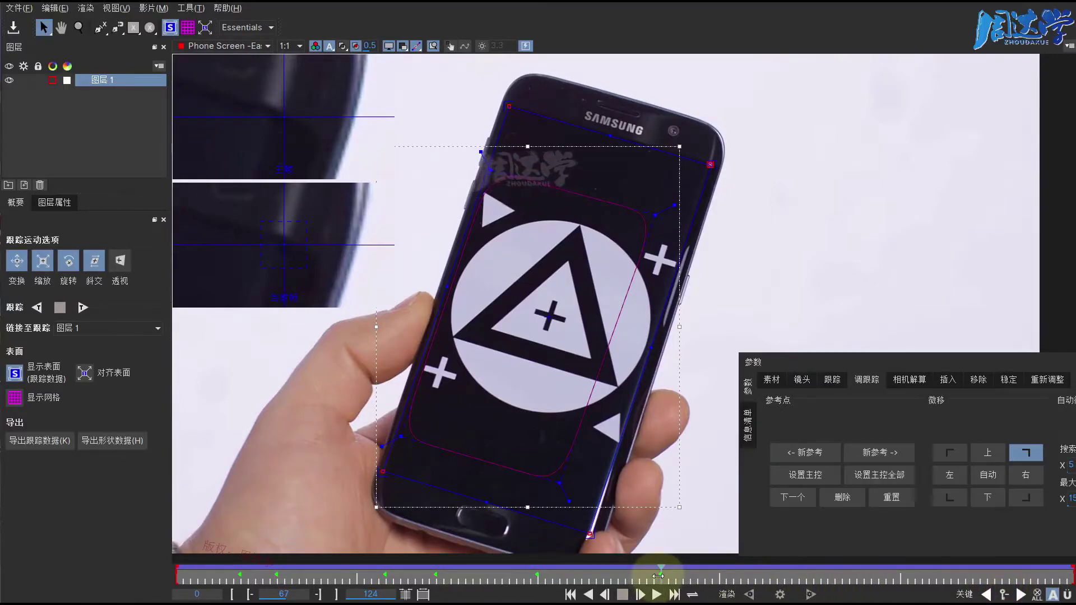
mouse_move(658, 576)
mouse_down()
mouse_move(614, 583)
mouse_move(760, 595)
mouse_up()
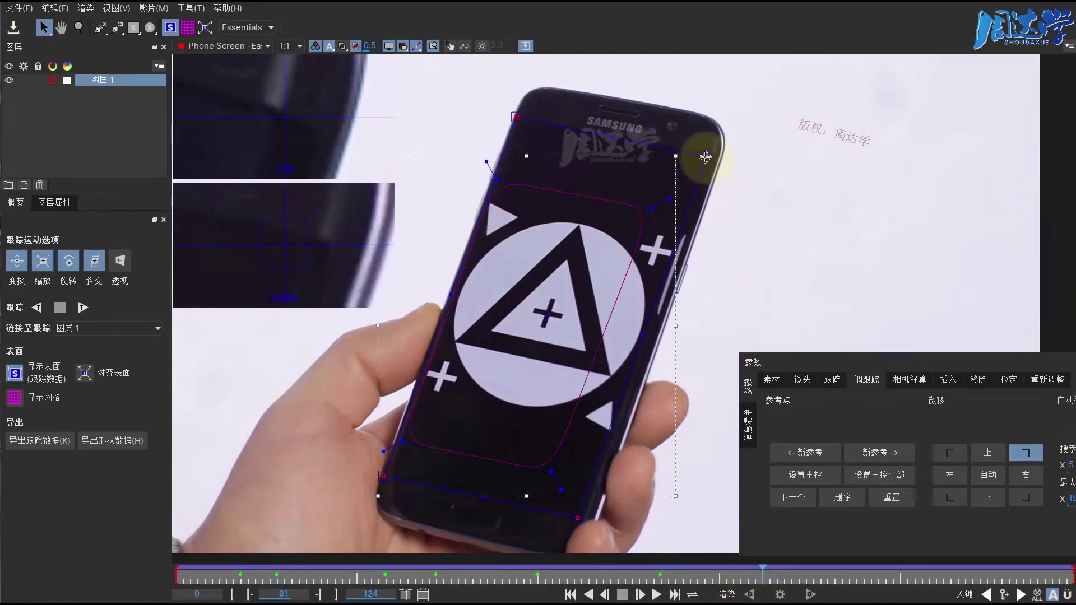
drag(704, 156, 712, 155)
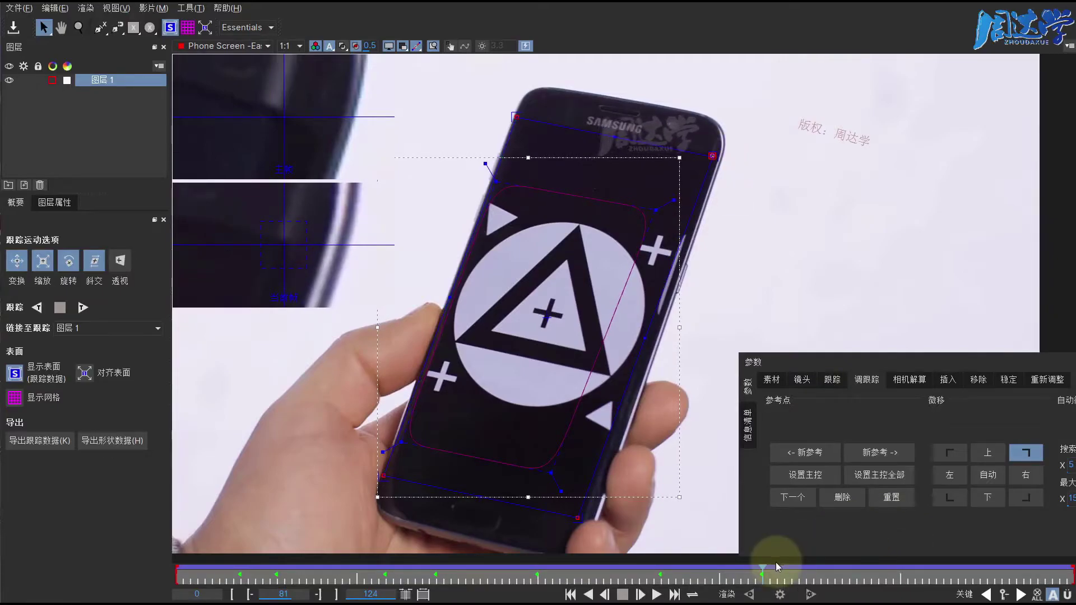
- Lock the top-right corner onto the phone's corner at frame 90, refining it with Auto Nudge
drag(763, 575, 827, 575)
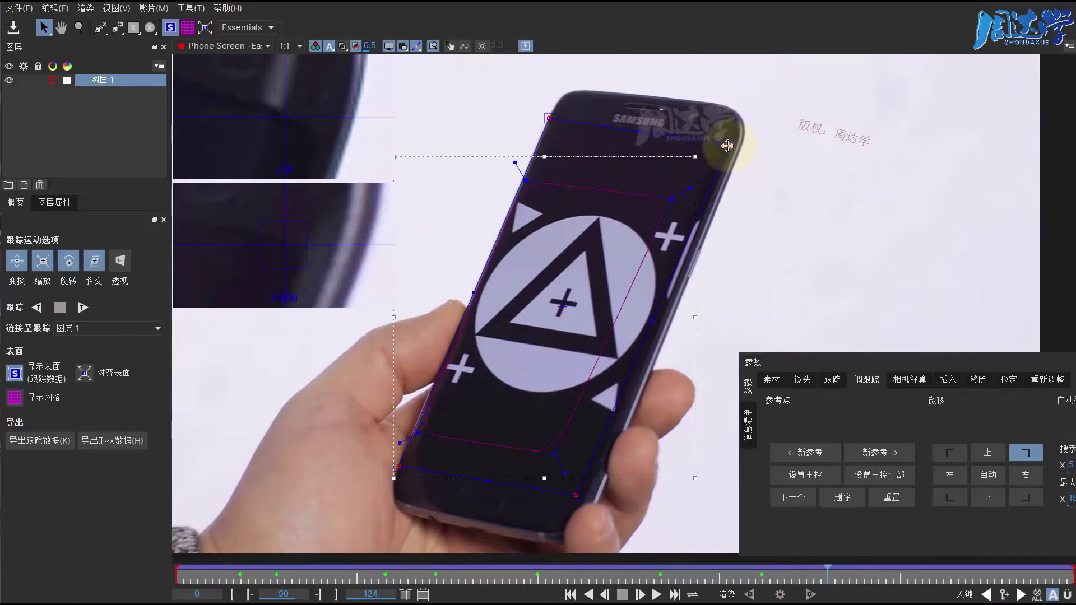
drag(727, 146, 730, 145)
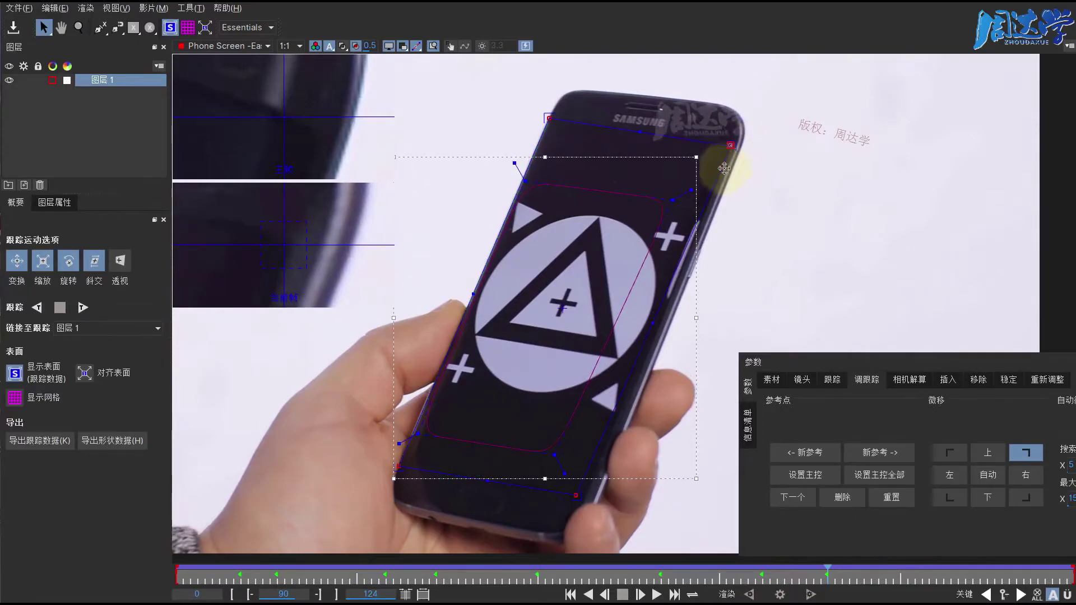
click(983, 478)
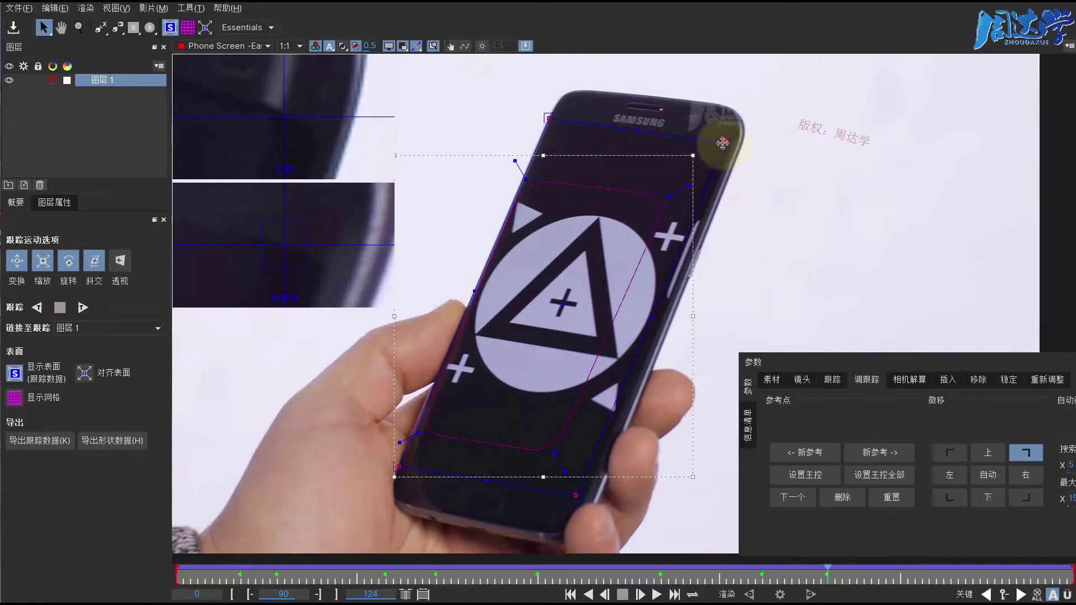
drag(722, 144, 727, 145)
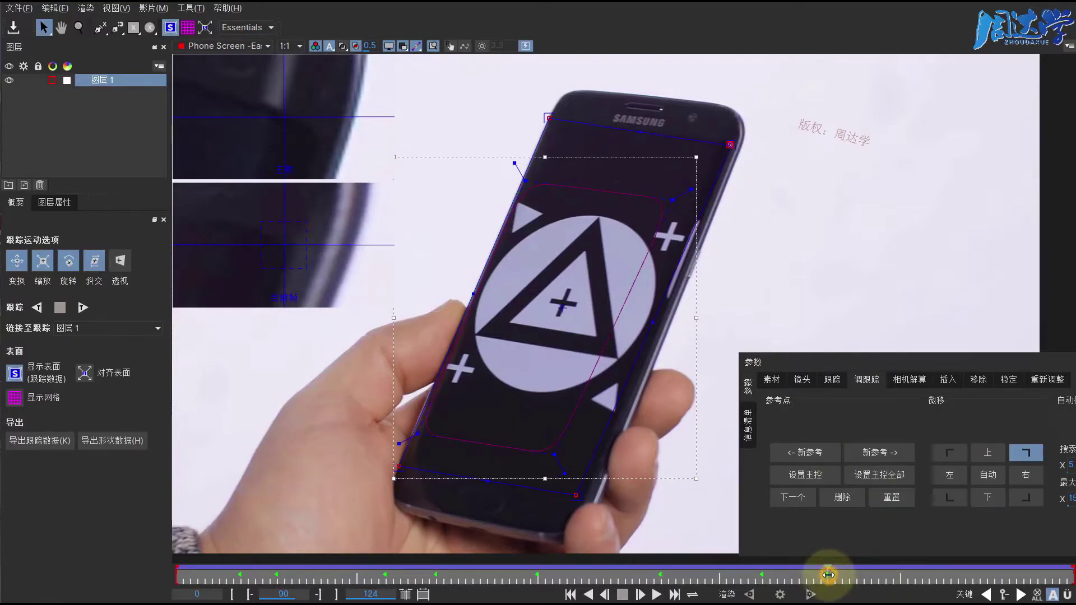
mouse_move(828, 574)
mouse_down()
mouse_move(185, 584)
mouse_move(690, 585)
mouse_up()
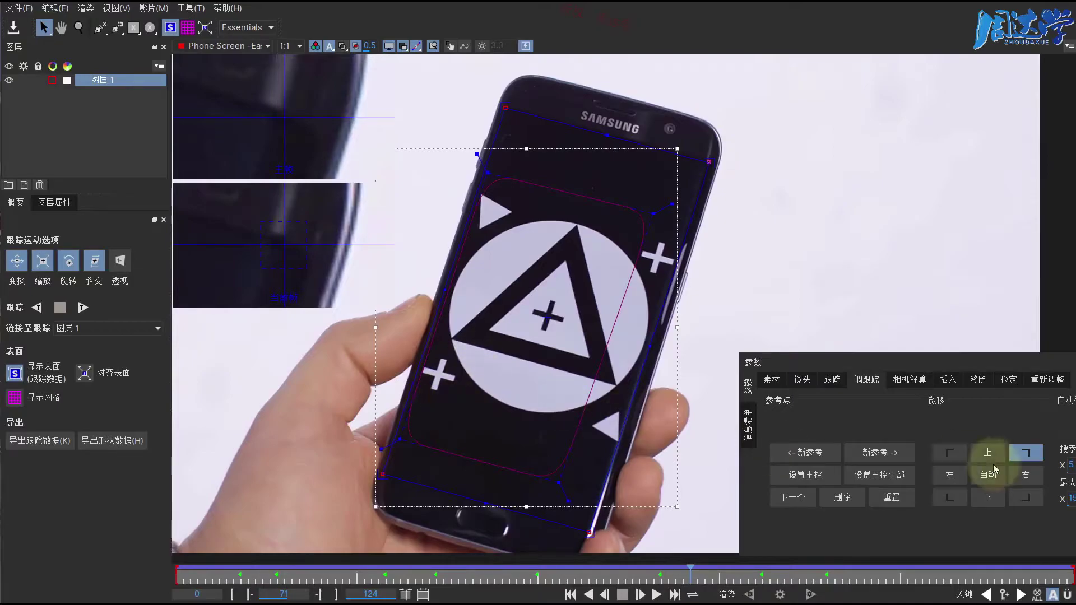
- Set the bottom-right corner as the reference point and review its fit at frames 57 and 85
click(1023, 500)
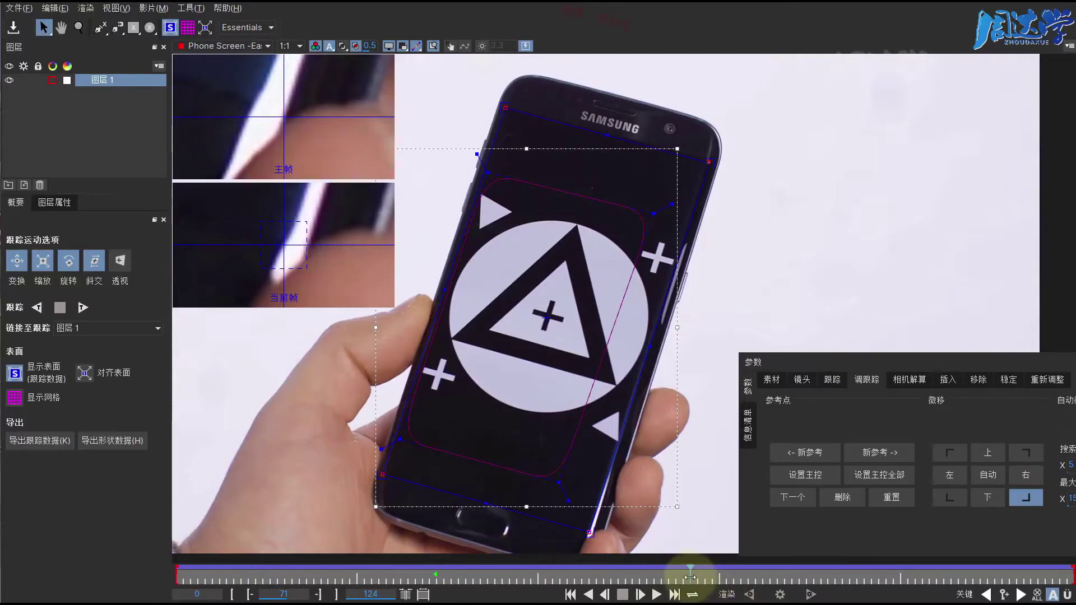
mouse_move(690, 577)
mouse_down()
mouse_move(535, 577)
mouse_move(895, 580)
mouse_move(566, 574)
mouse_move(705, 578)
mouse_up()
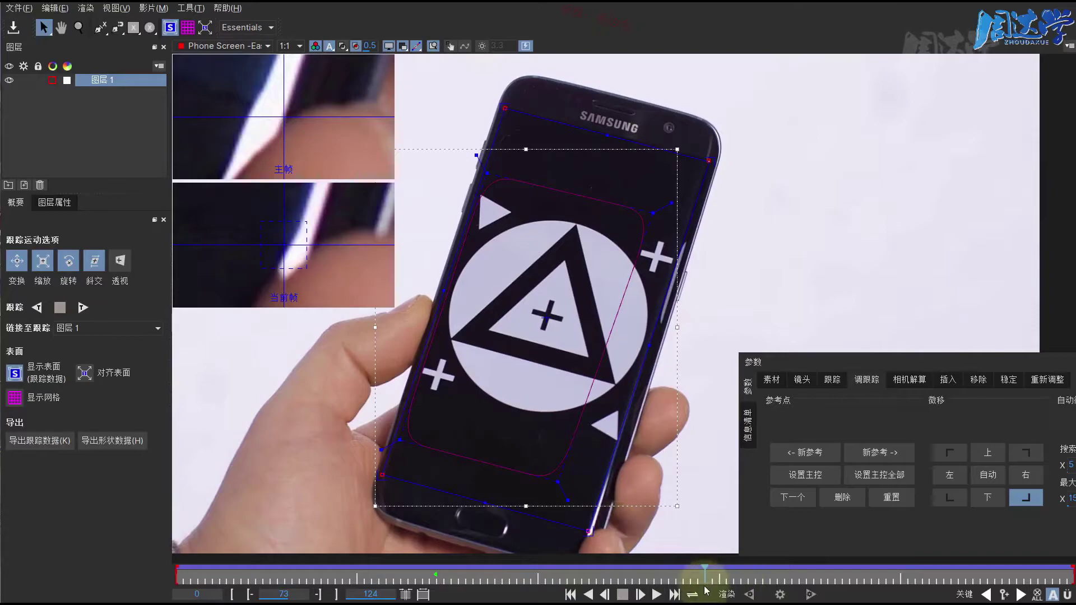
mouse_move(703, 577)
mouse_down()
mouse_move(801, 576)
mouse_move(512, 576)
mouse_up()
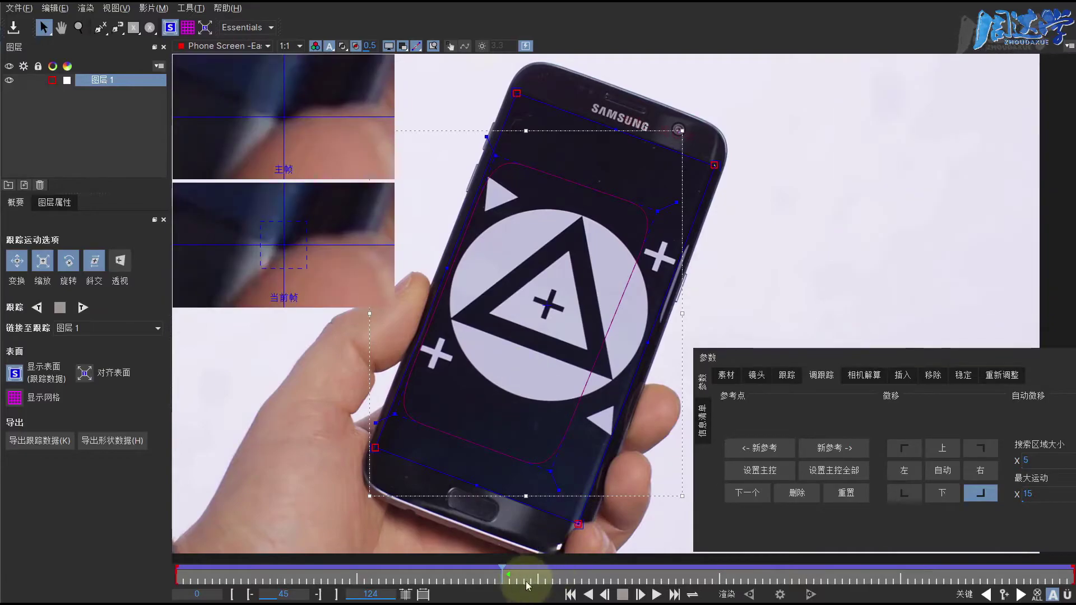
- Add a keyframe at frame 58 and shift the bottom-right corner onto the phone at frame 71
mouse_move(503, 577)
mouse_down()
mouse_move(663, 590)
mouse_move(595, 593)
mouse_up()
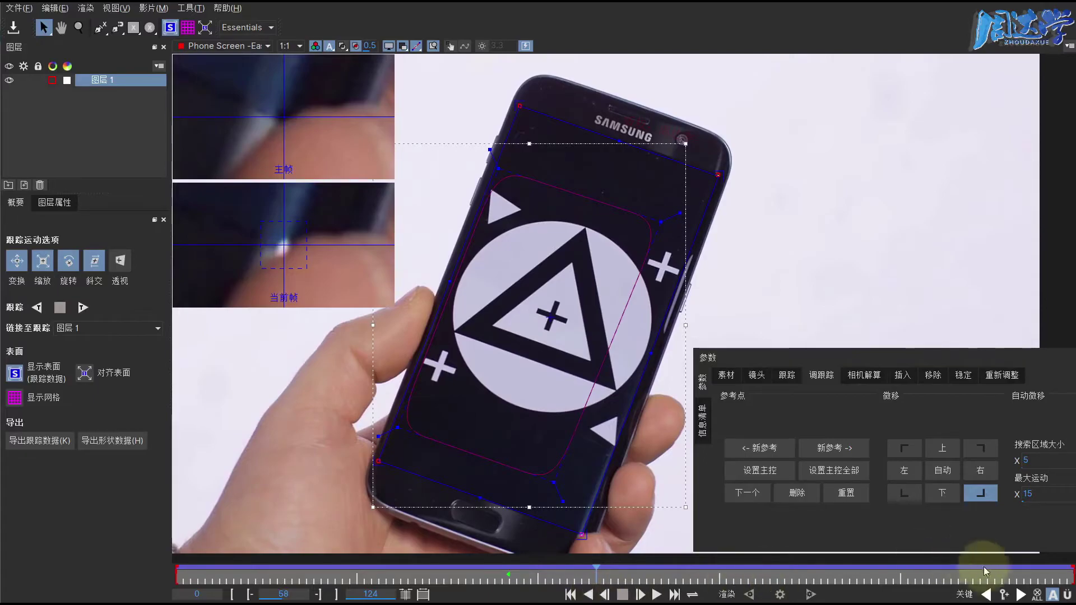
click(1004, 594)
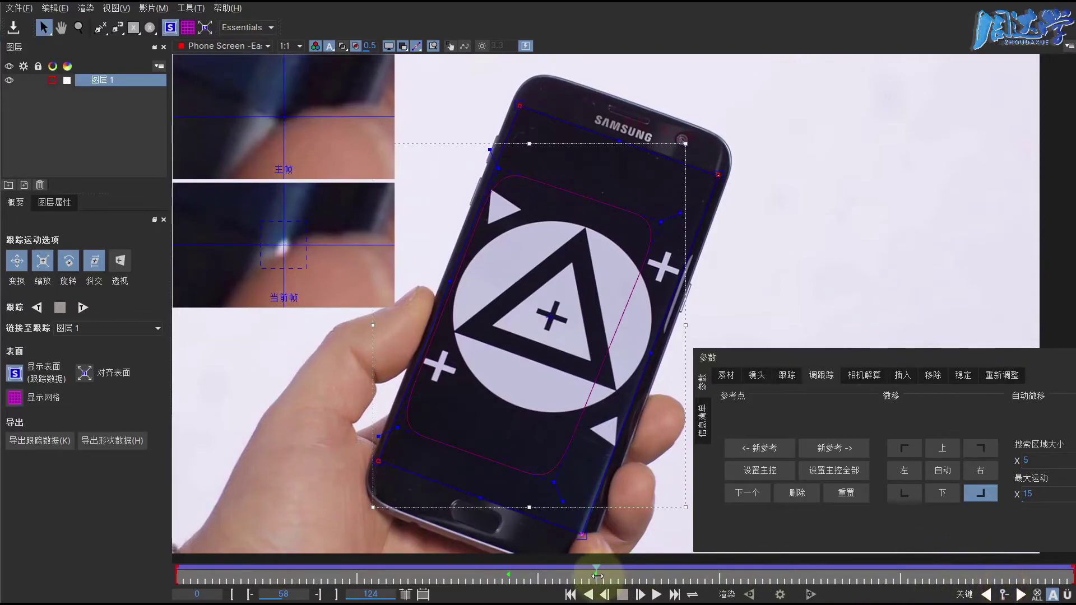
drag(597, 576, 689, 585)
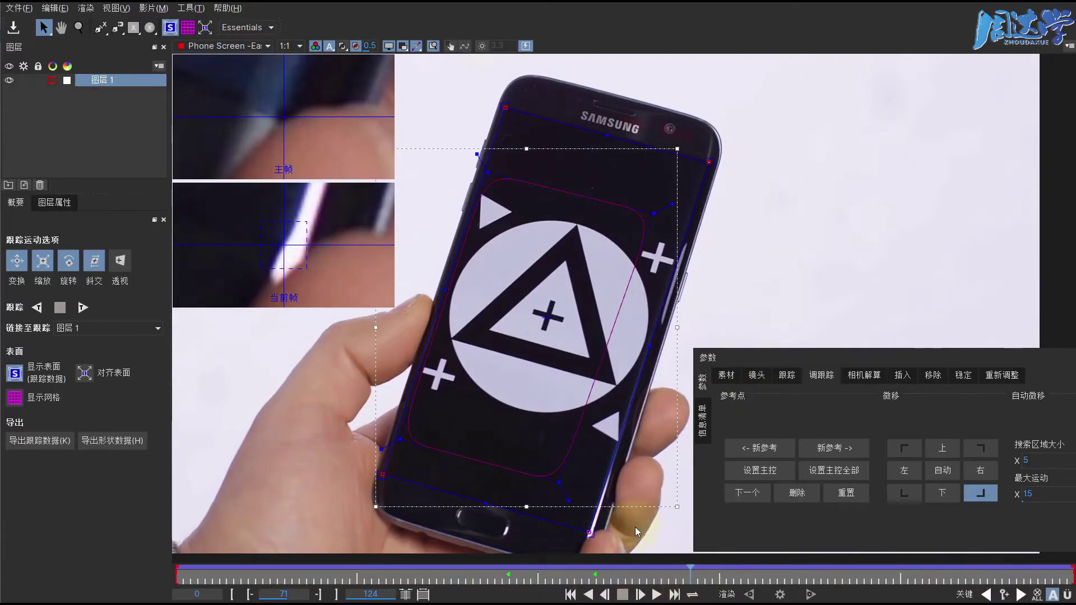
drag(591, 535, 593, 533)
click(674, 595)
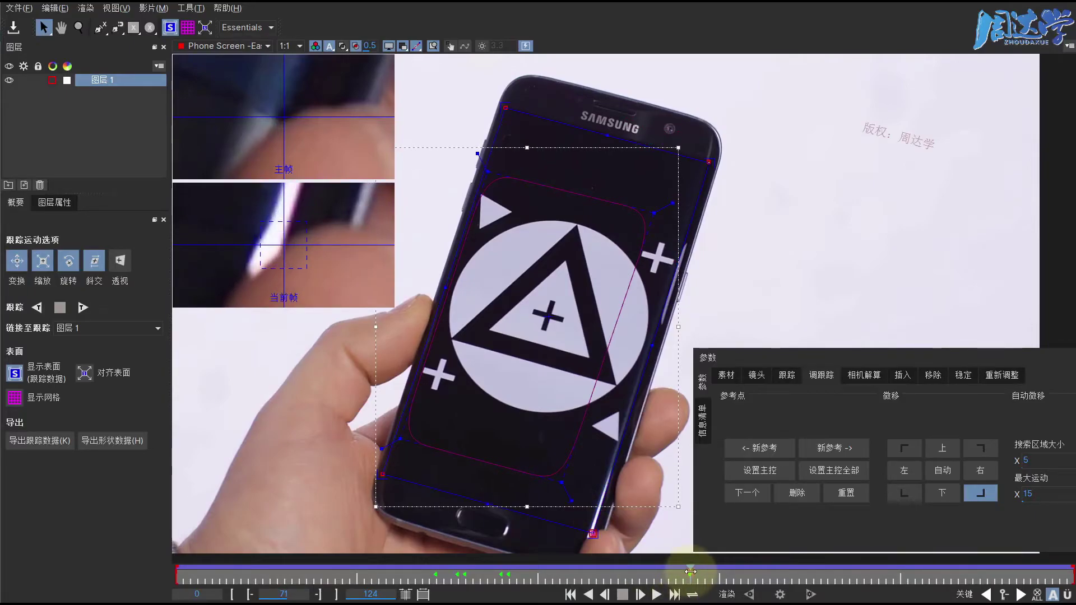
- Fit the bottom-right corner onto the phone's corner at frame 78
drag(690, 572, 740, 580)
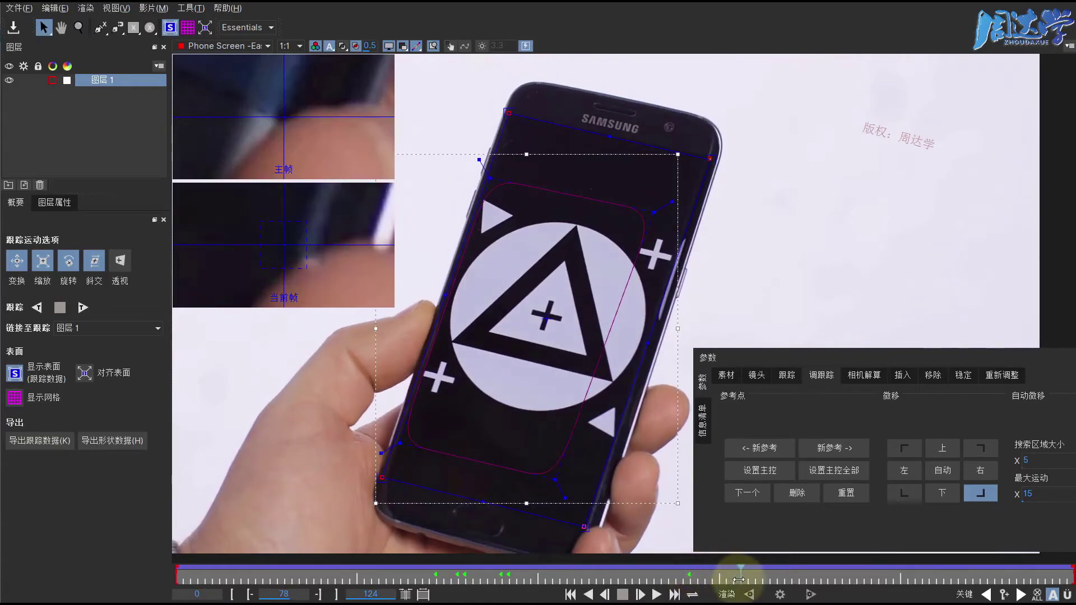
click(590, 527)
drag(584, 529, 587, 530)
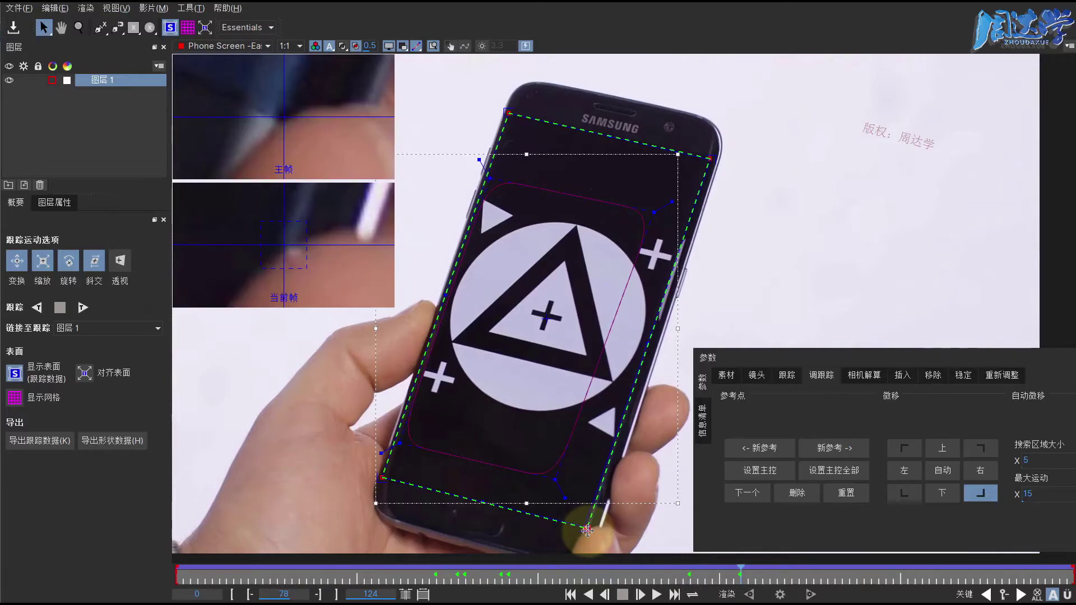
drag(587, 529, 587, 530)
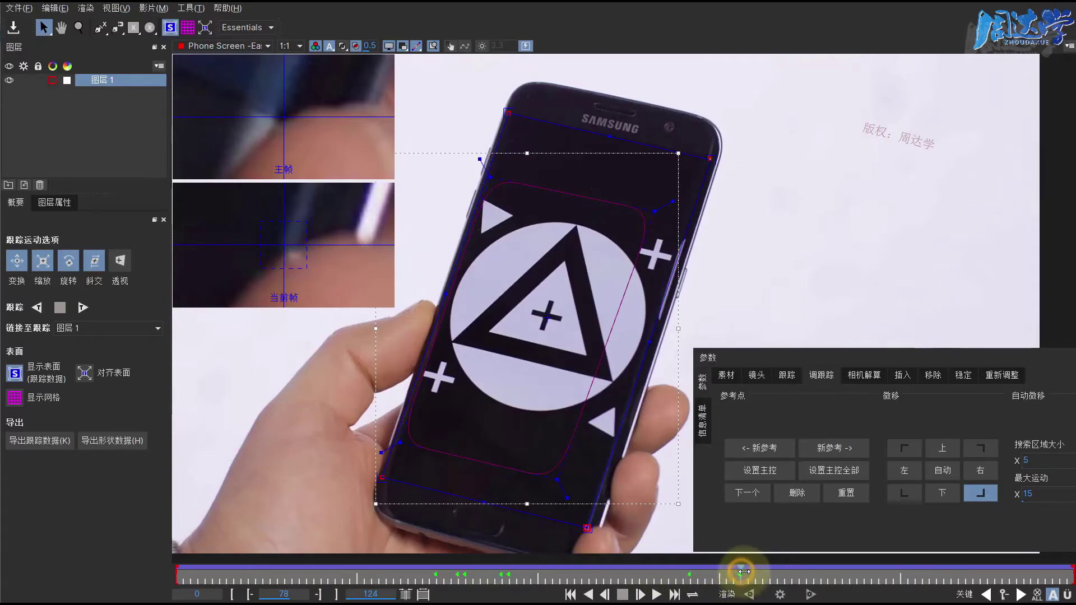
- Lock the bottom-right corner onto the phone at frames 85 and 86, refining with Auto Nudge
drag(743, 572, 770, 582)
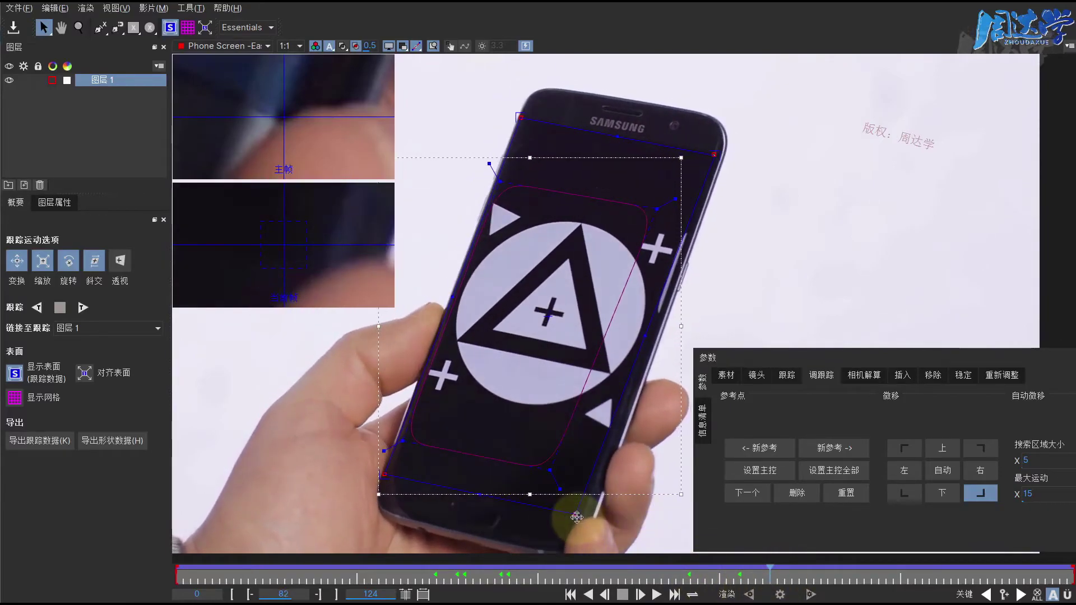
drag(578, 516, 584, 522)
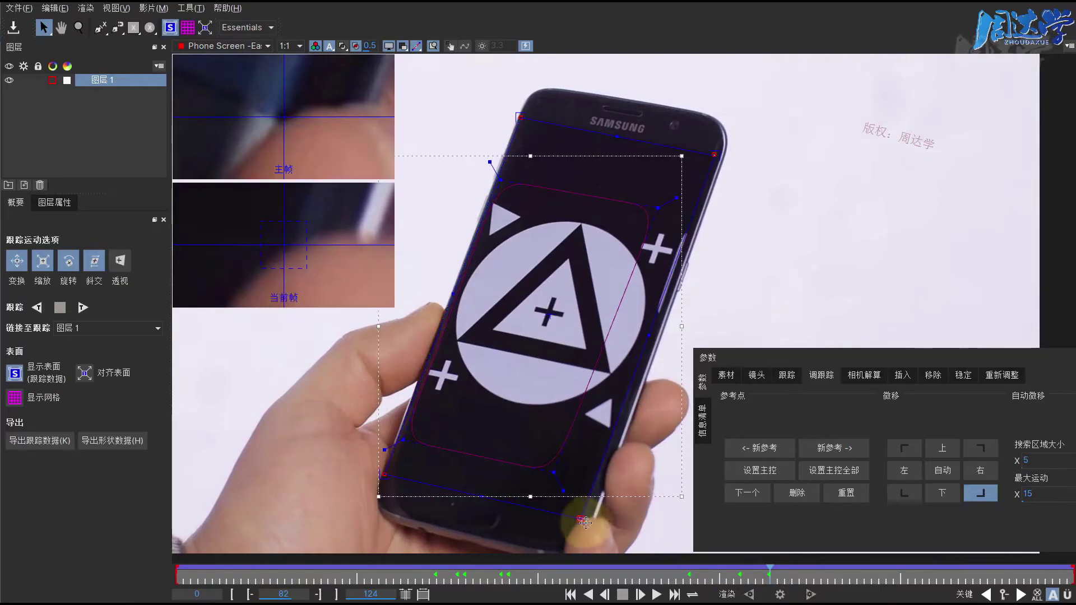
drag(769, 574, 799, 574)
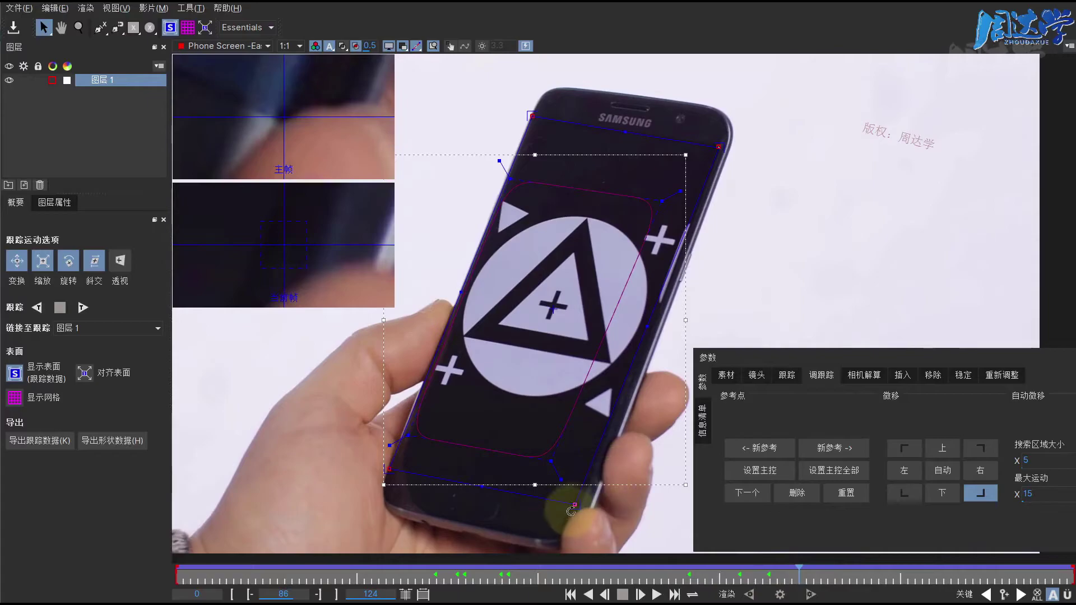
drag(579, 506, 582, 511)
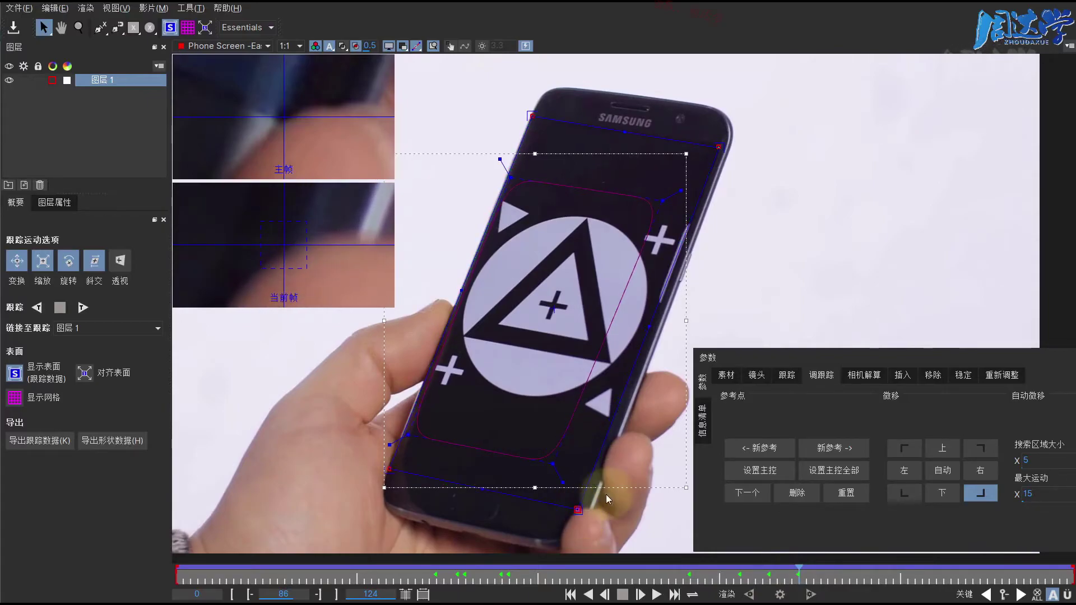
click(943, 478)
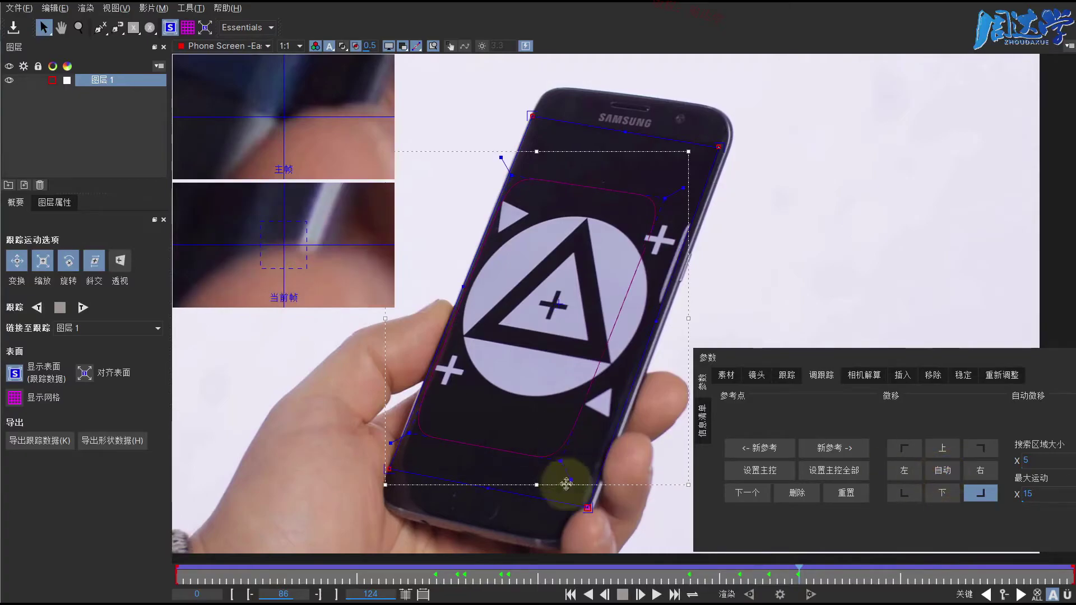
drag(588, 509, 583, 509)
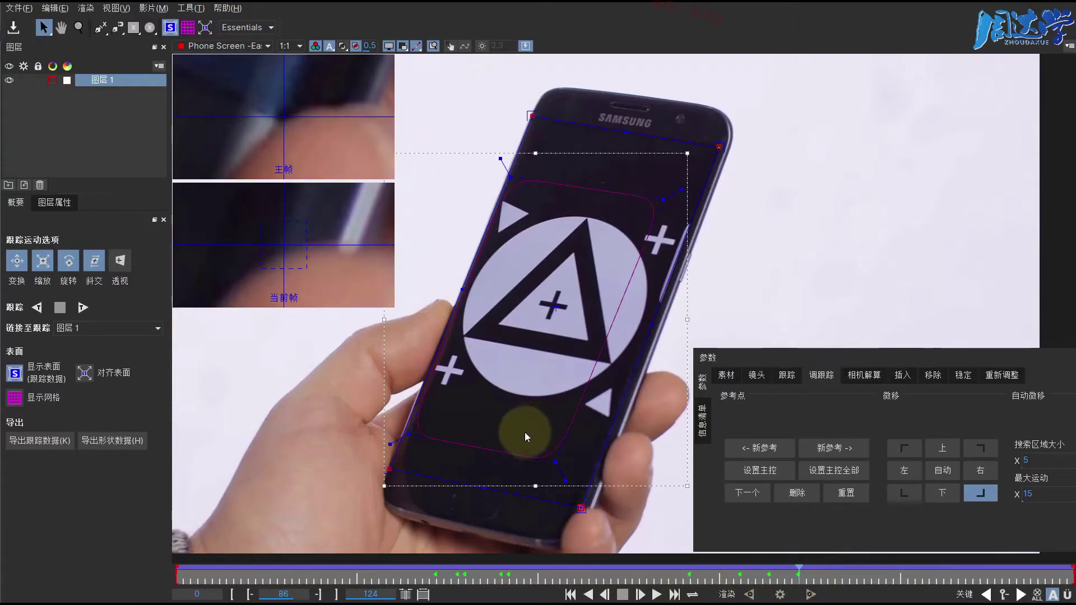
- Zoom in on the phone's bottom-right corner and check its track at frames 56 and 65
click(79, 27)
click(585, 500)
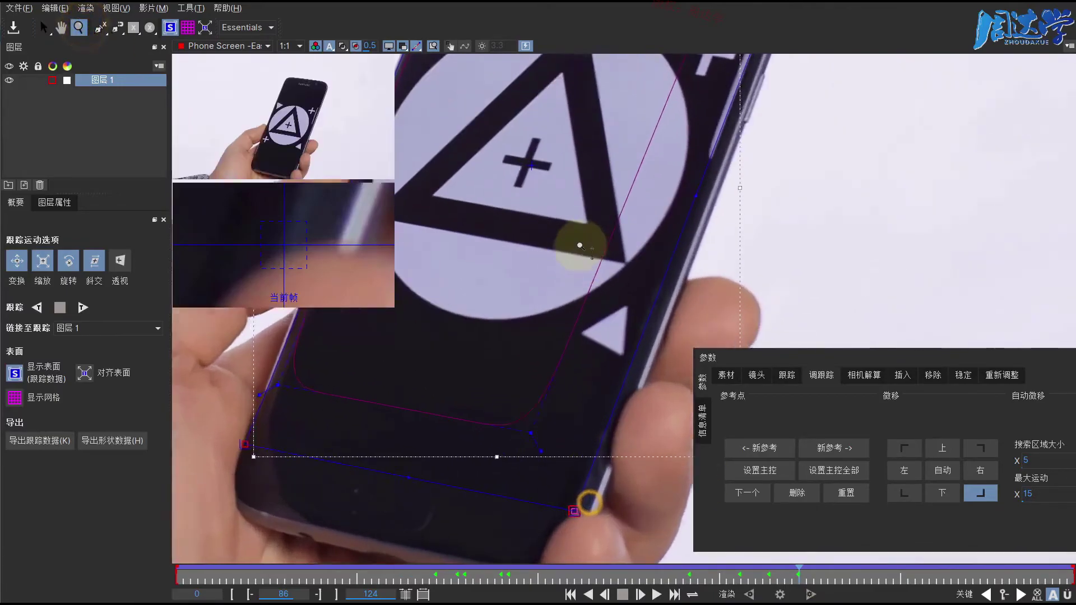
mouse_move(538, 492)
mouse_down()
mouse_move(516, 334)
mouse_move(501, 336)
mouse_up()
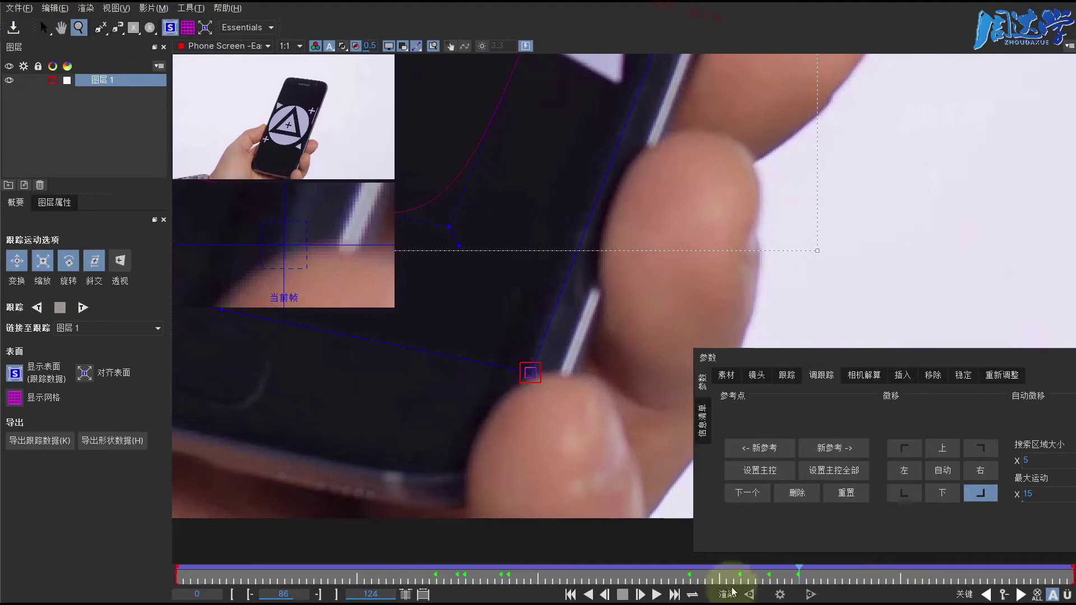
drag(798, 570, 558, 582)
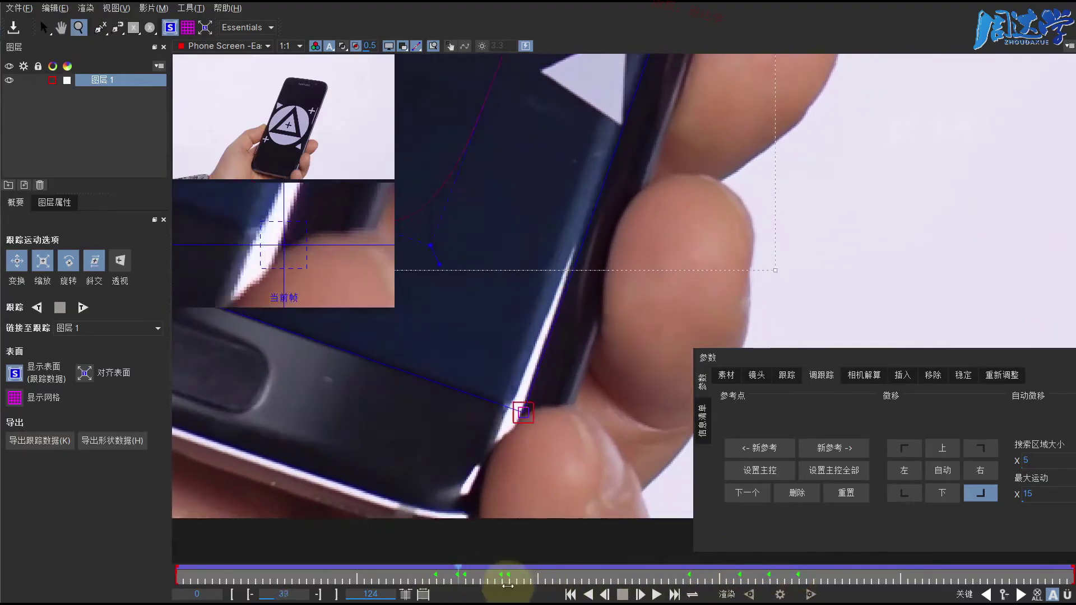
drag(558, 581, 646, 577)
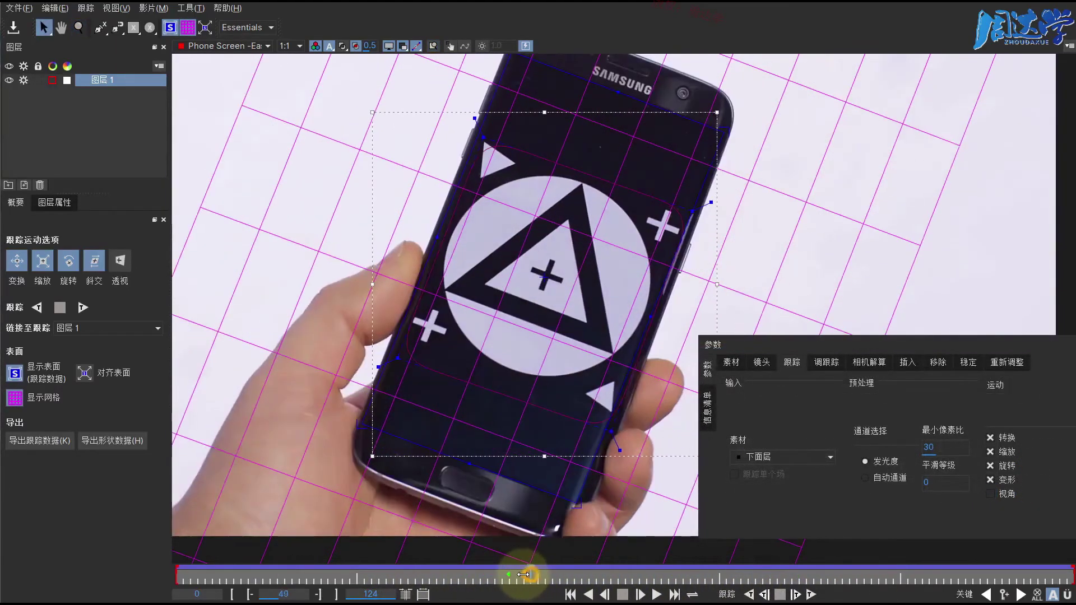
- Move the Parameters panel off the phone, add a keyframe at frame 51, and undo the accidental layer shift
drag(698, 582, 568, 548)
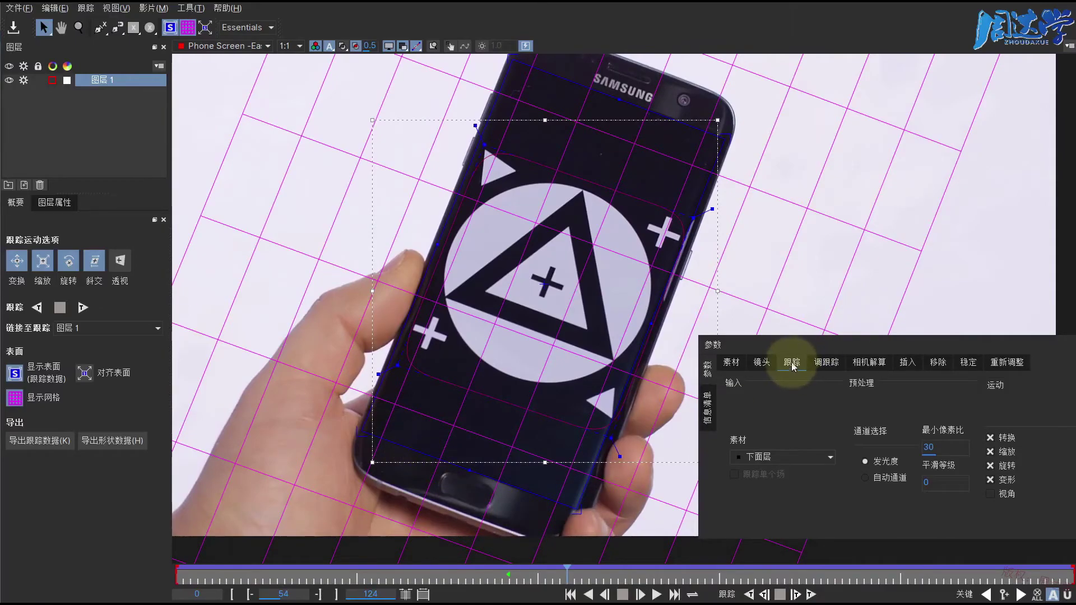
drag(792, 367, 811, 266)
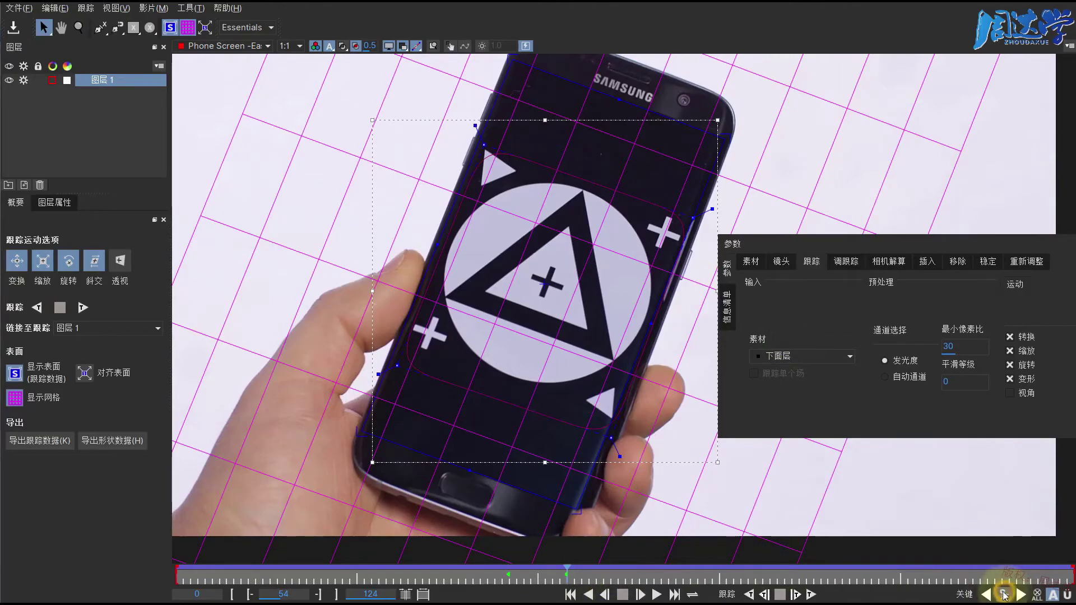
drag(567, 573, 545, 573)
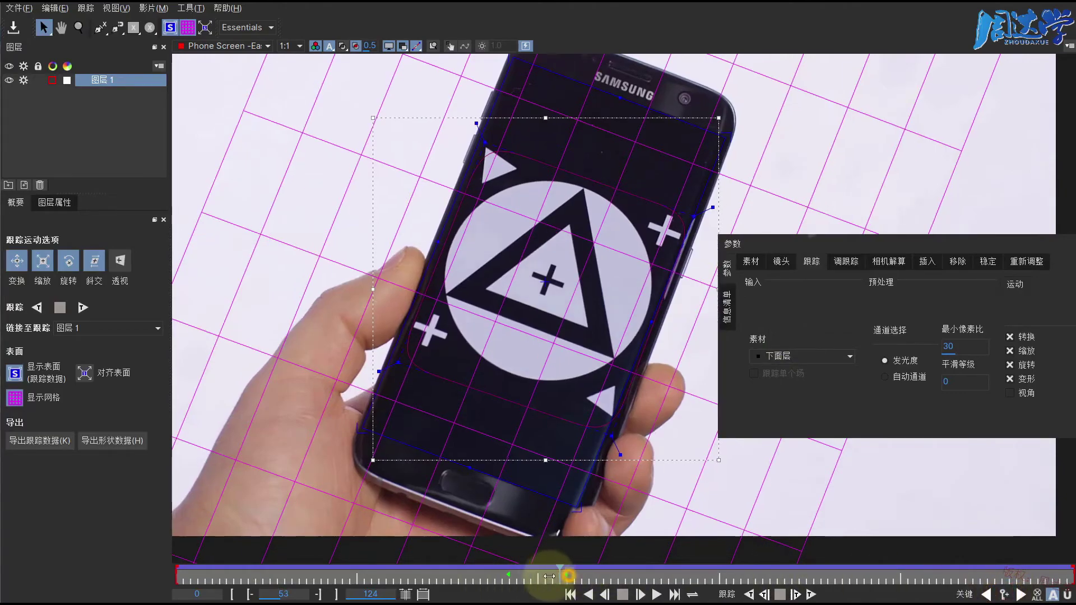
click(1003, 595)
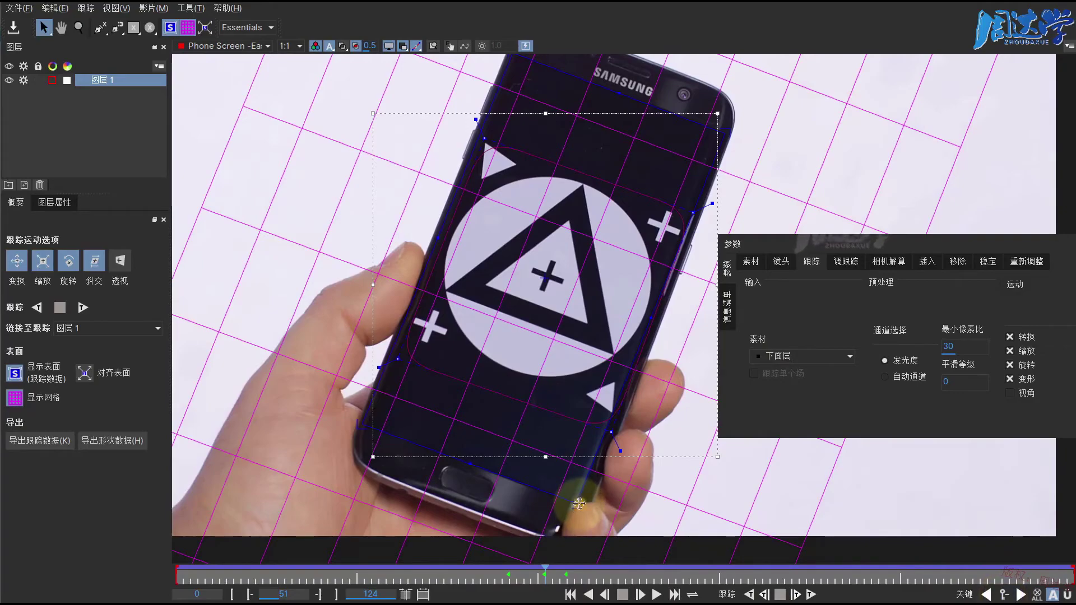
drag(579, 502, 565, 498)
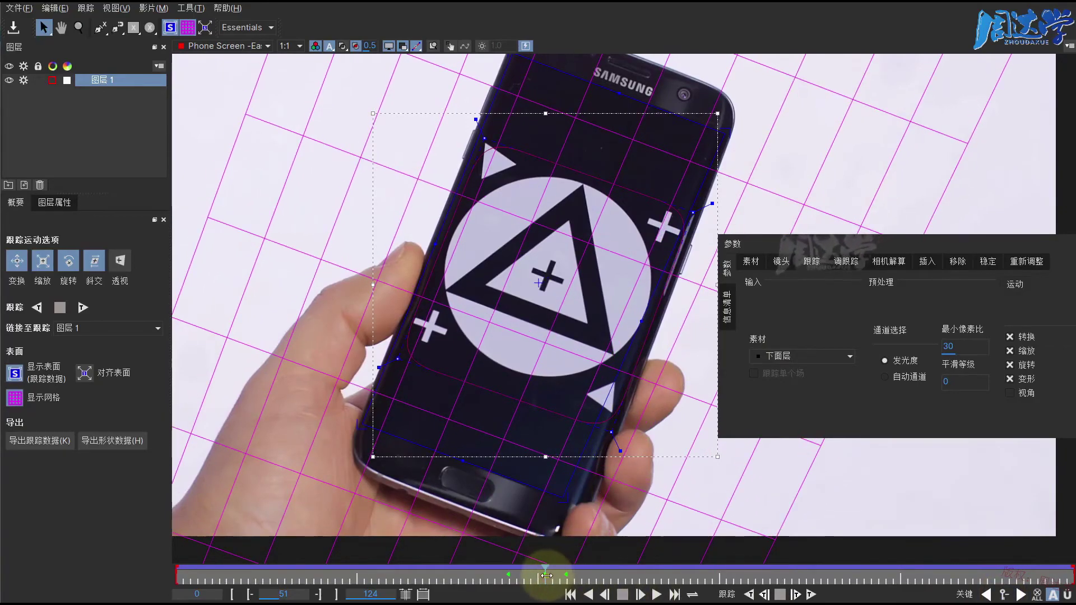
drag(546, 576, 541, 579)
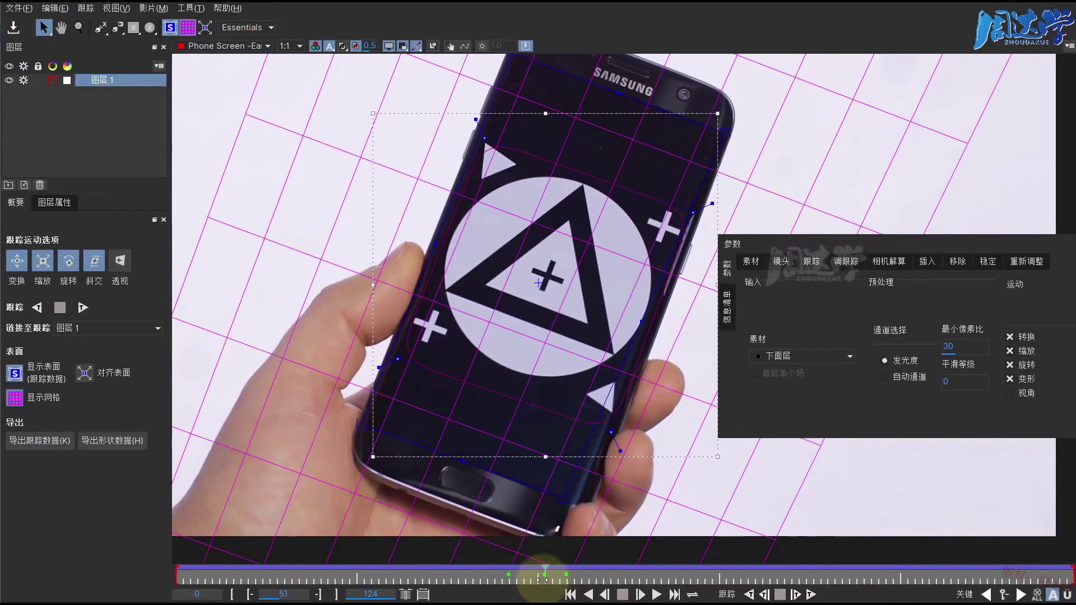
key(ctrl+z)
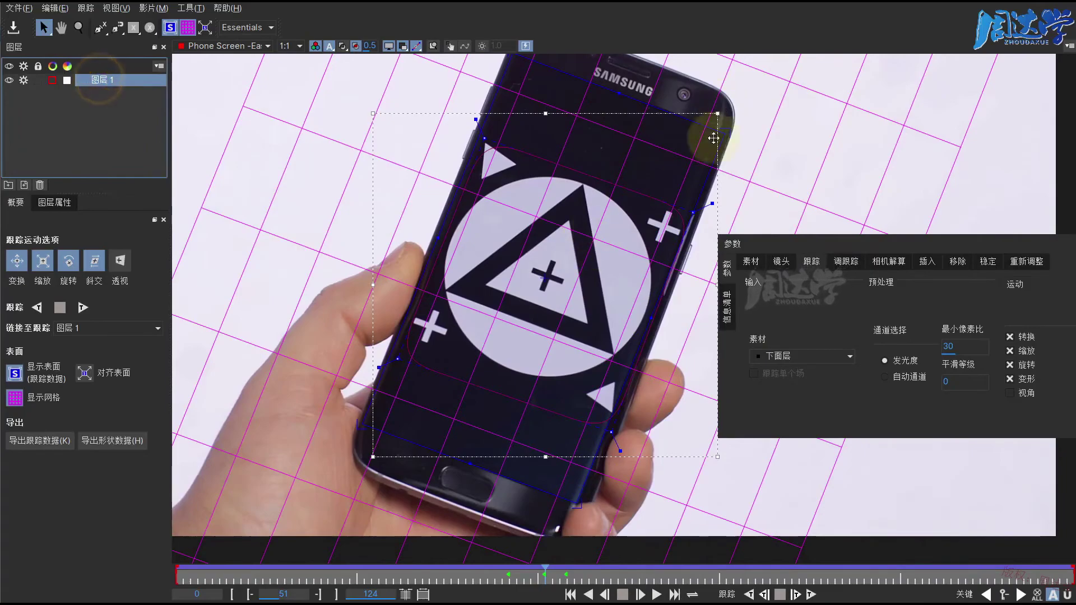
- Hide the surface grid and pull the shape's bottom-right spline point inward
click(189, 29)
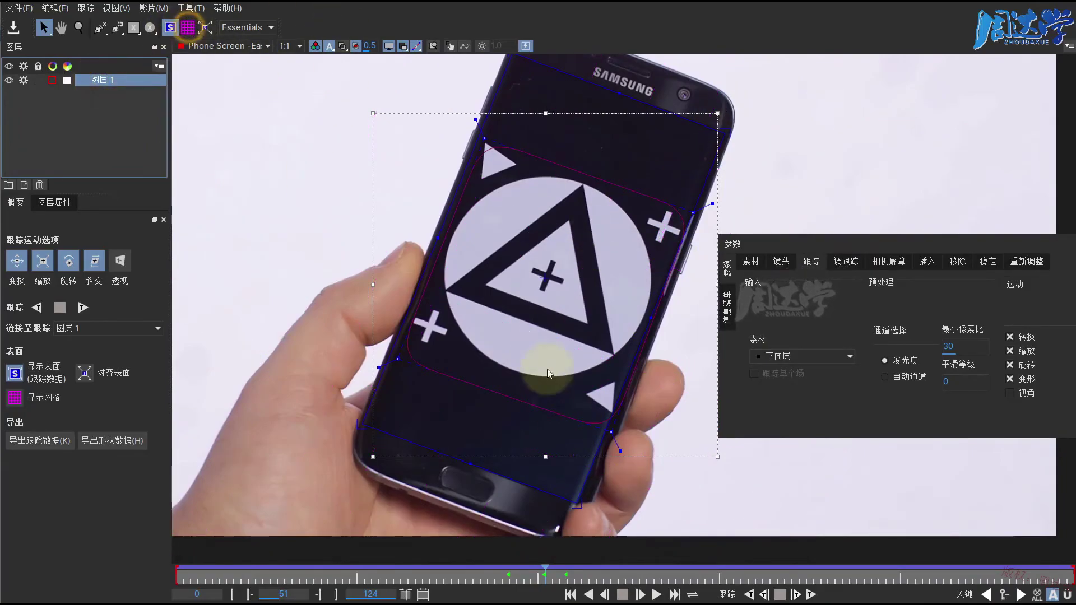
drag(615, 434, 575, 433)
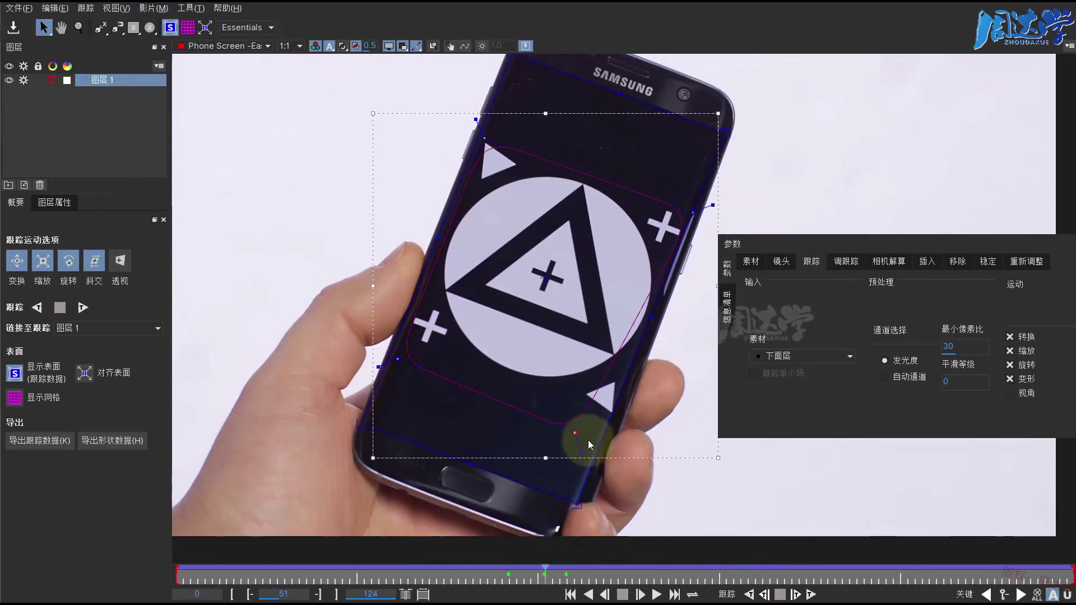
drag(545, 571, 552, 571)
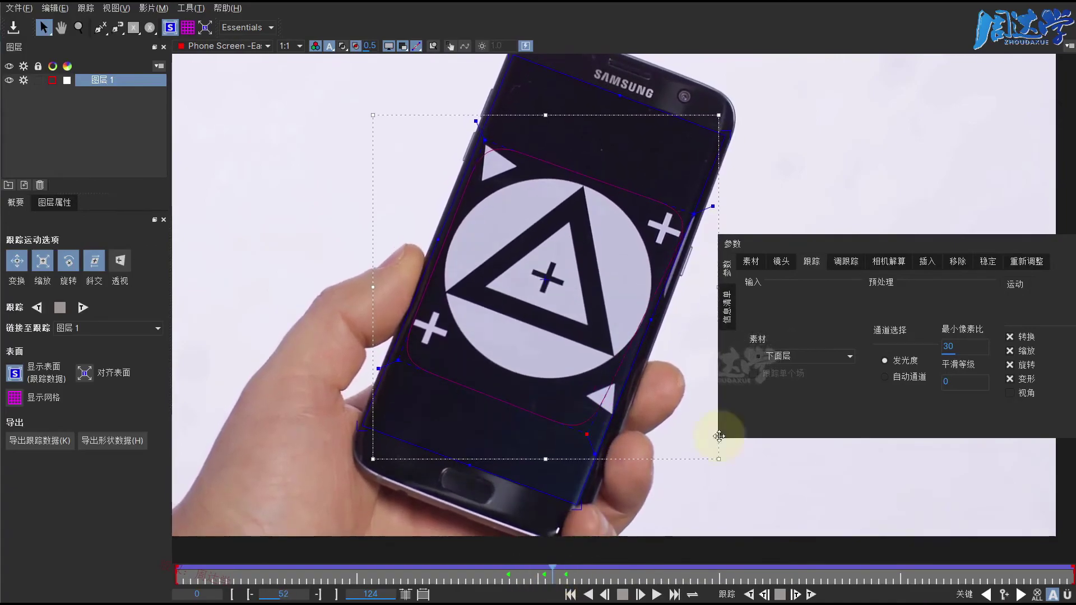
- Switch between the Track and AdjustTrack controls at frame 52, ending on AdjustTrack
click(847, 265)
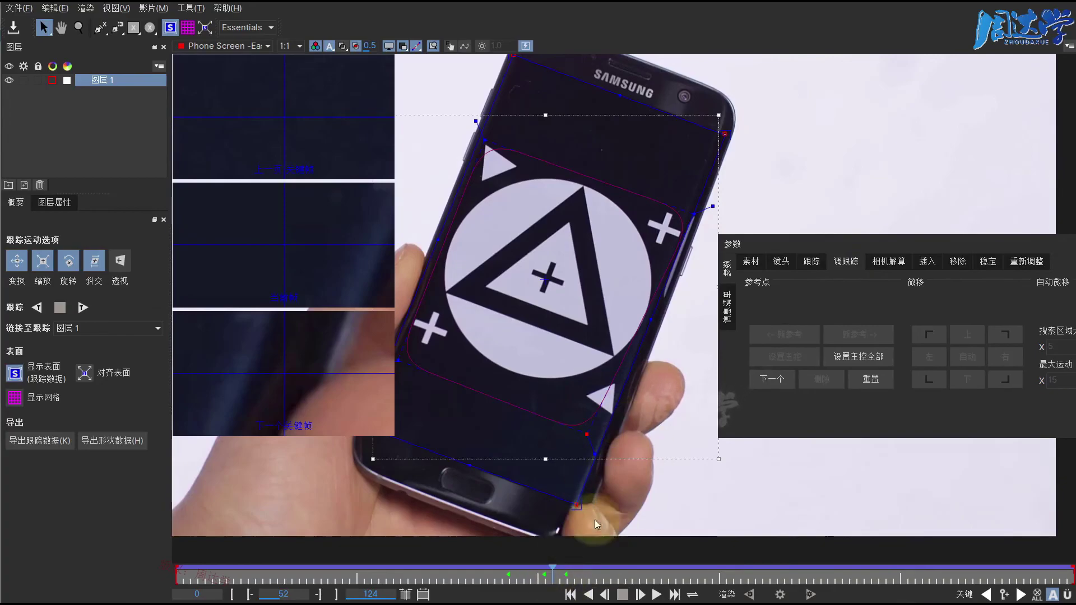
click(811, 262)
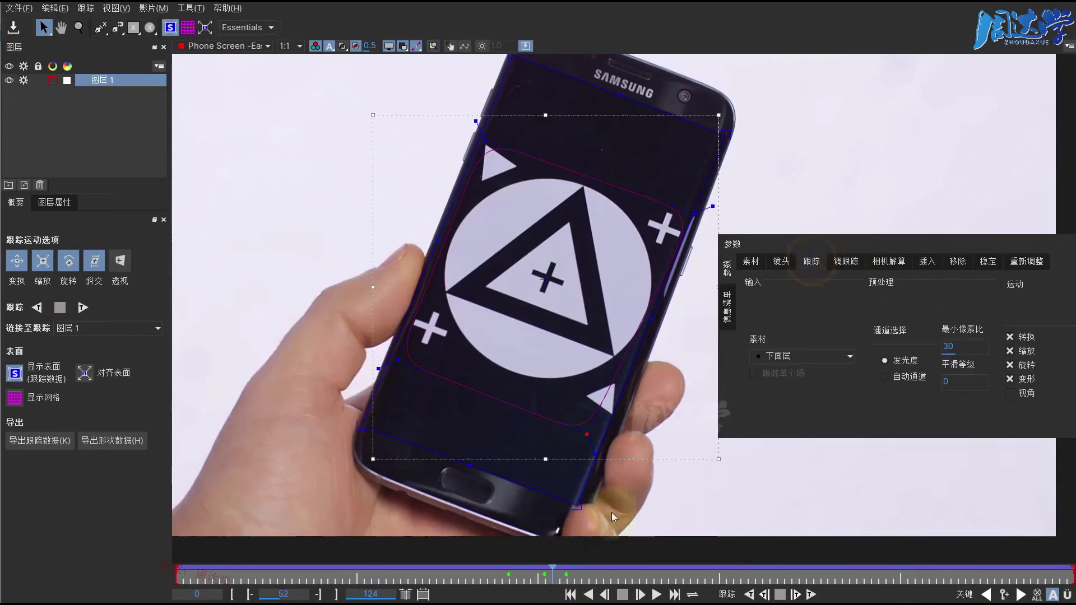
click(846, 263)
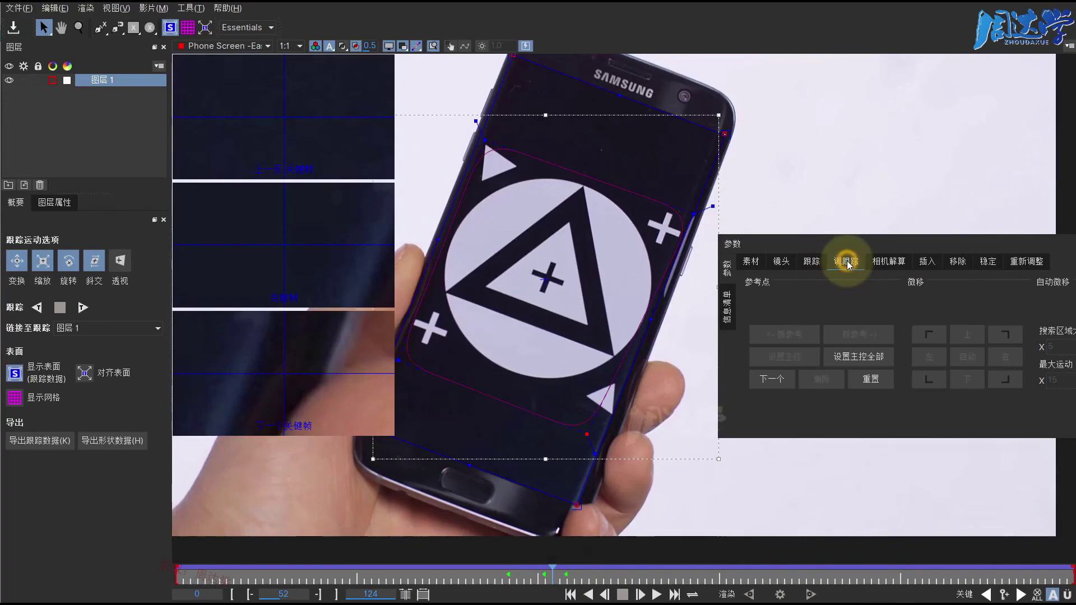
click(812, 263)
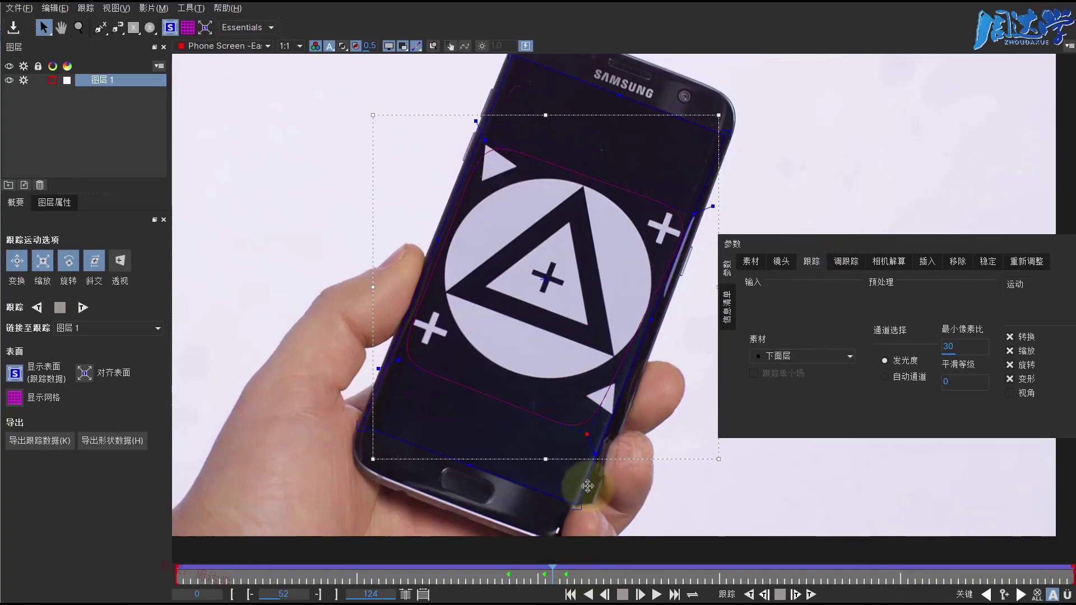
click(843, 261)
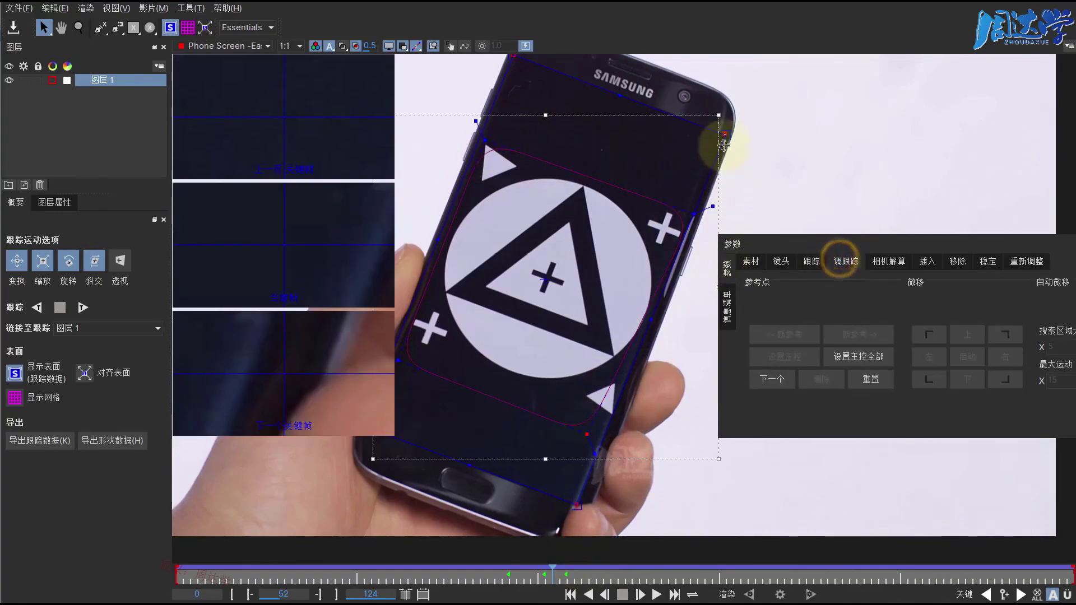